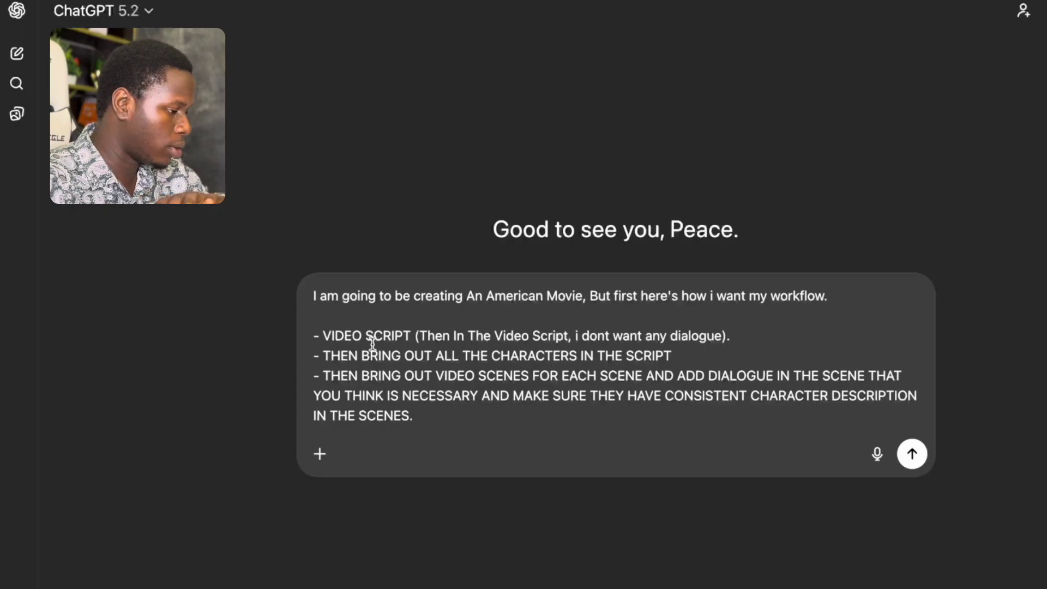
Send the American movie workflow prompt covering script, characters and video scenes, and follow up with "start with the movie.....modern america."
left_click_drag(321, 334, 407, 335)
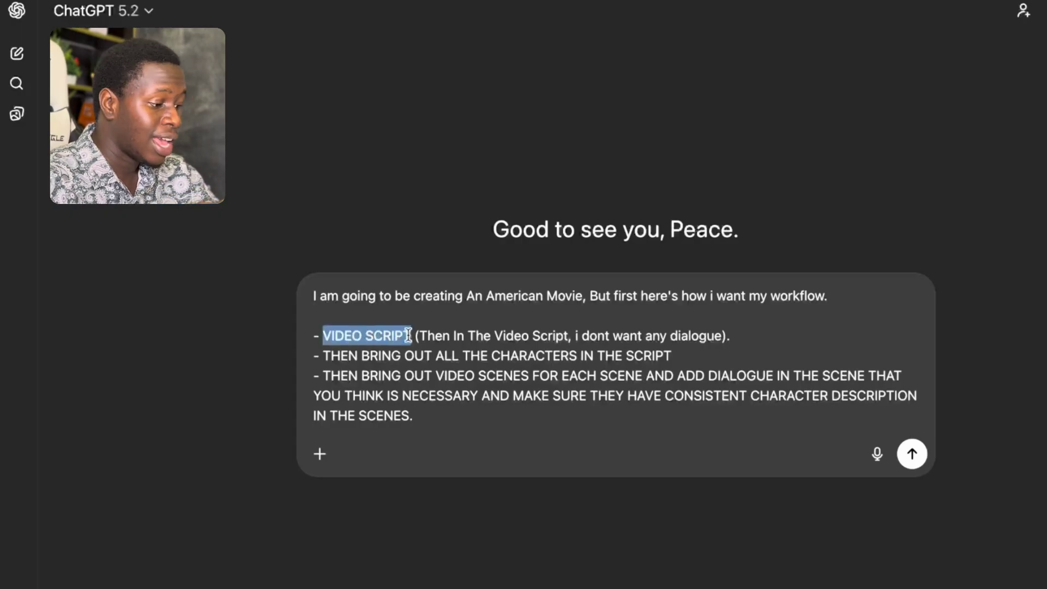
left_click(428, 336)
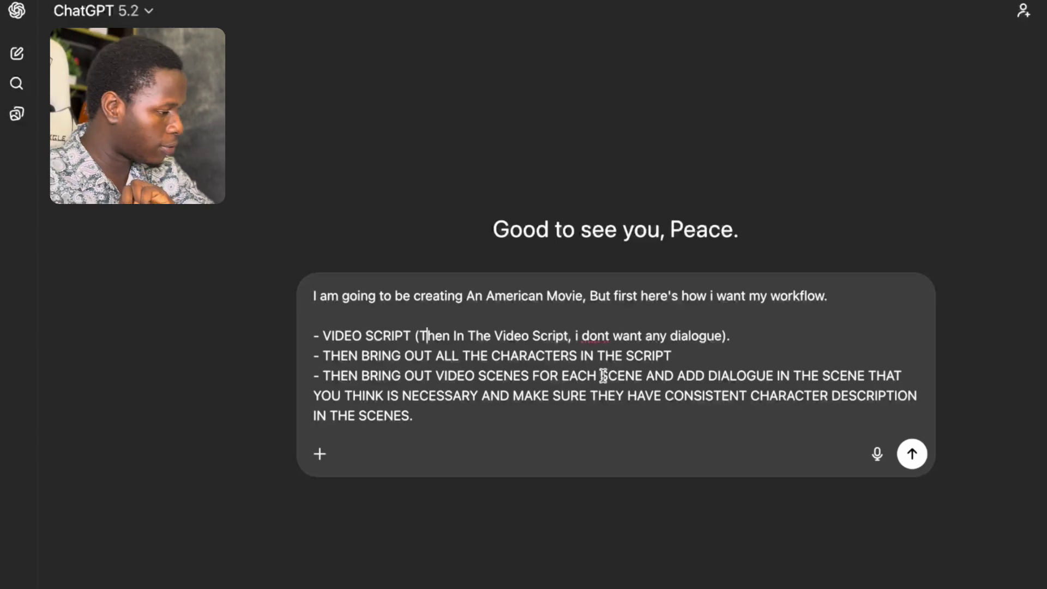
left_click_drag(357, 355, 668, 357)
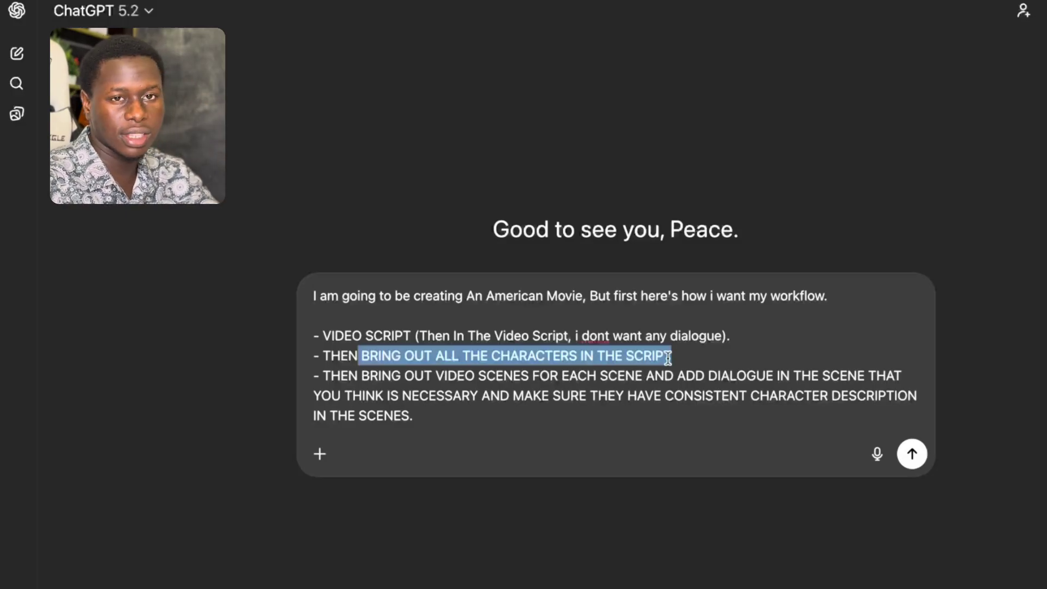
left_click(443, 422)
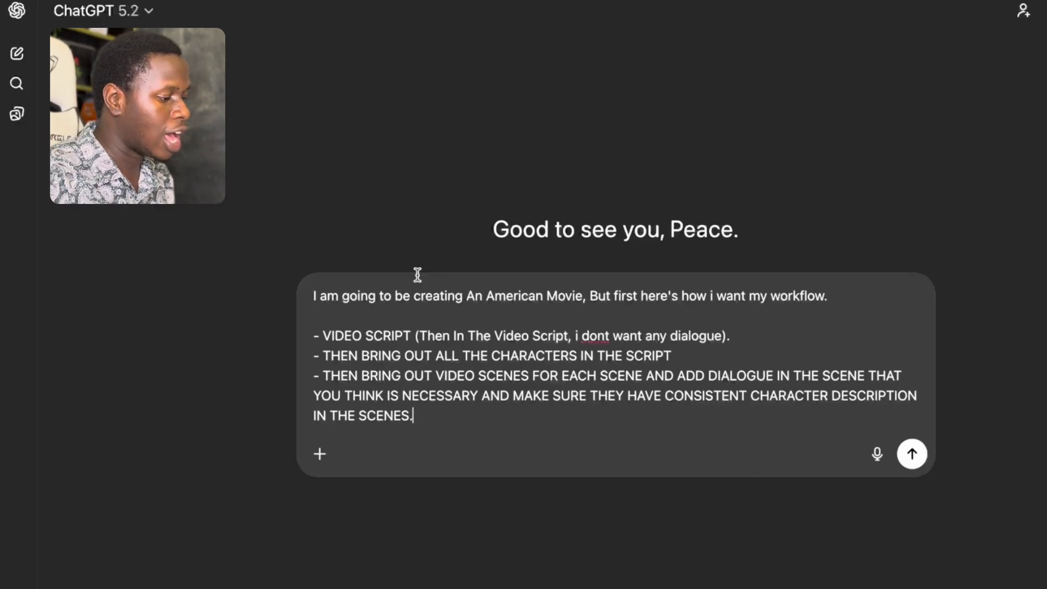
left_click_drag(323, 336, 423, 336)
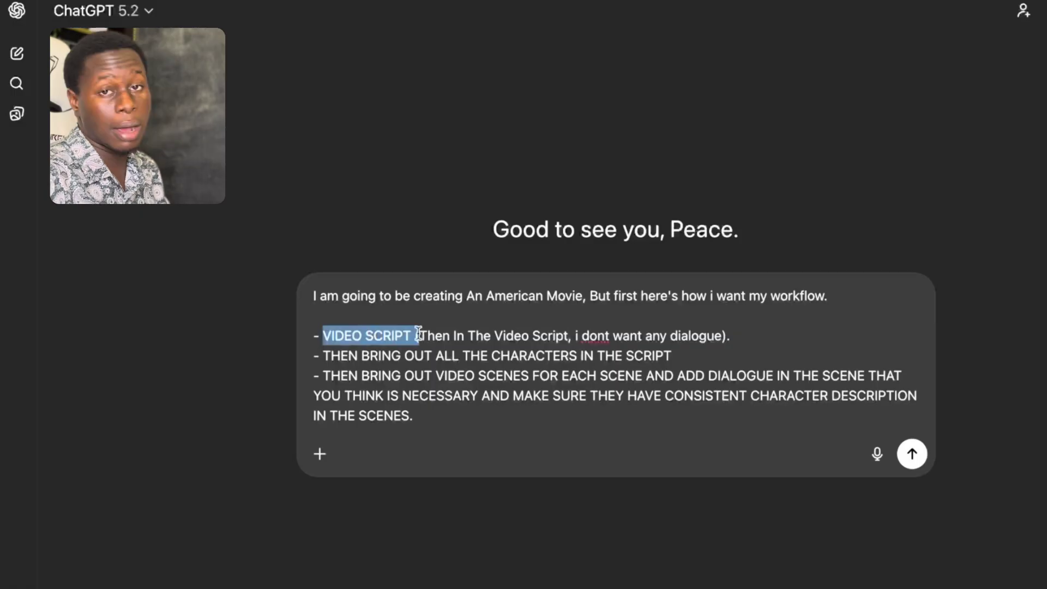
left_click(422, 335)
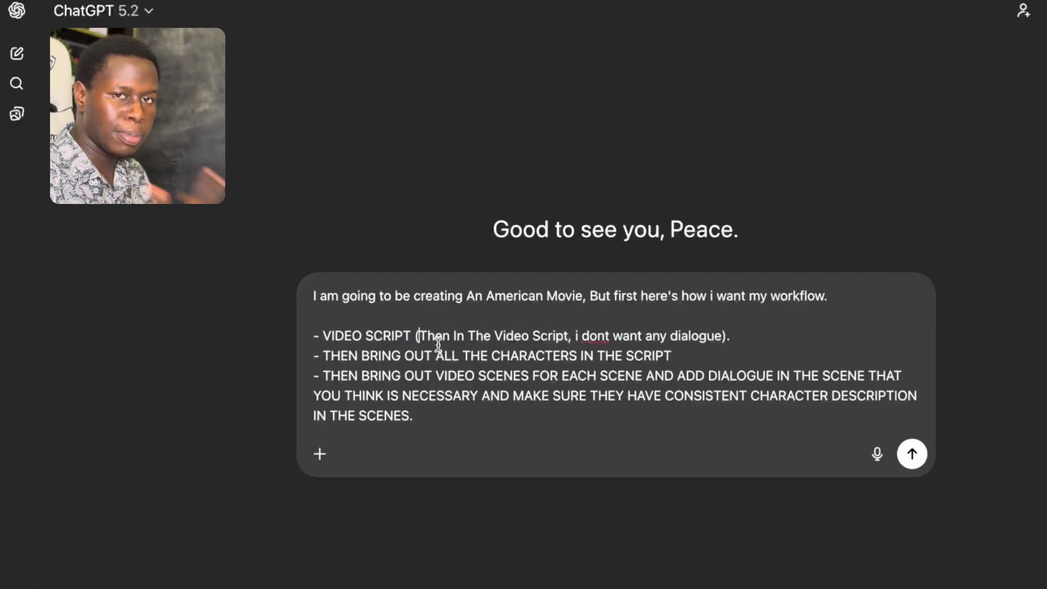
left_click(915, 460)
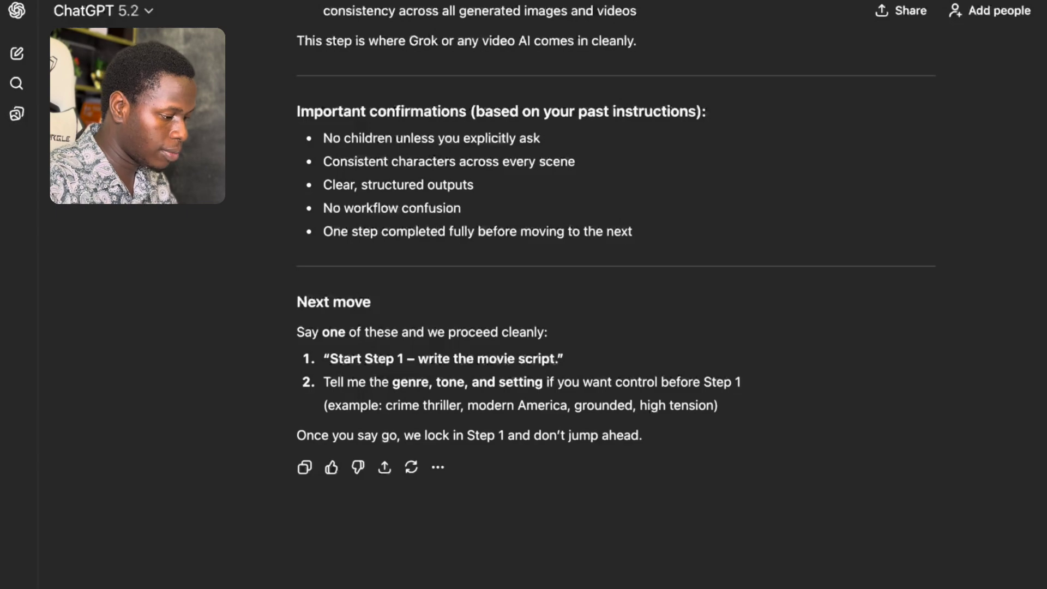
key("Return")
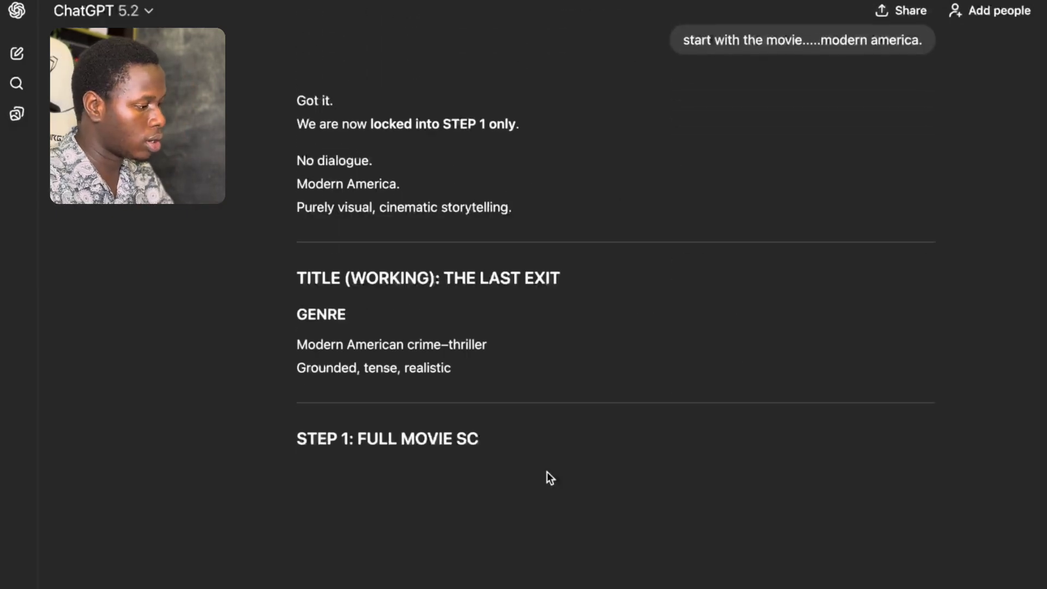
Review the generated no-dialogue movie script act by act, from the opening setup to the final shot
scroll(566, 365, "down", 3)
scroll(566, 365, "down", 2)
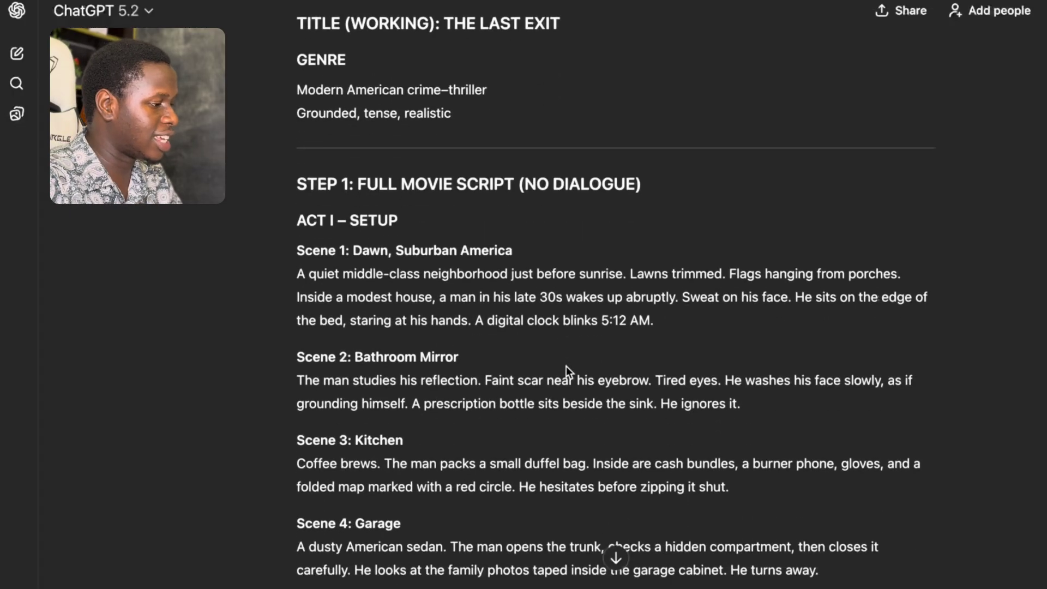
left_click_drag(297, 184, 514, 180)
left_click(509, 208)
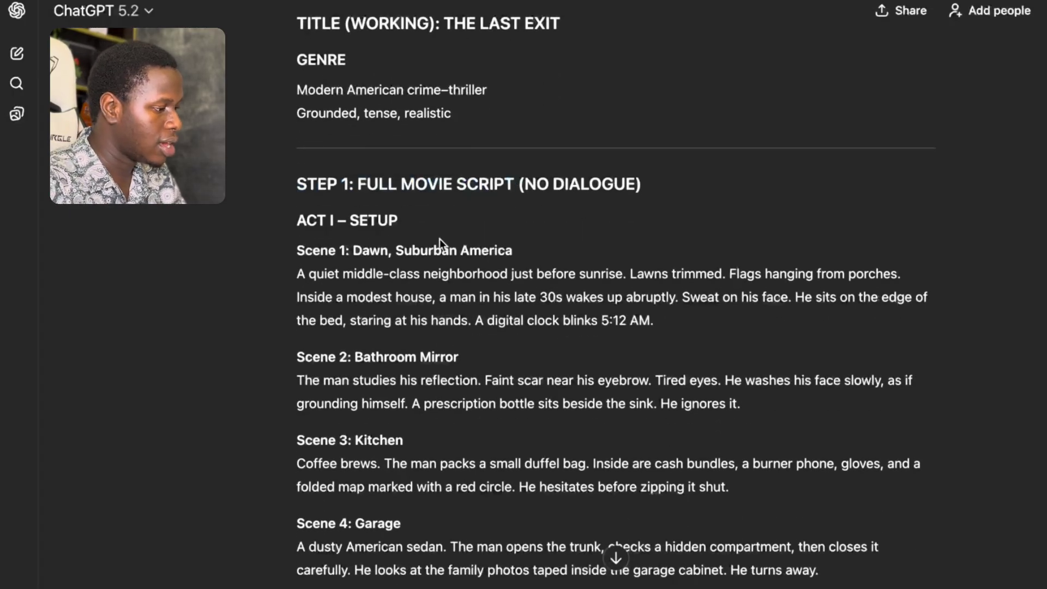
left_click_drag(298, 220, 402, 220)
left_click(471, 217)
scroll(471, 218, "down", 10)
left_click_drag(296, 163, 538, 169)
scroll(542, 285, "down", 9)
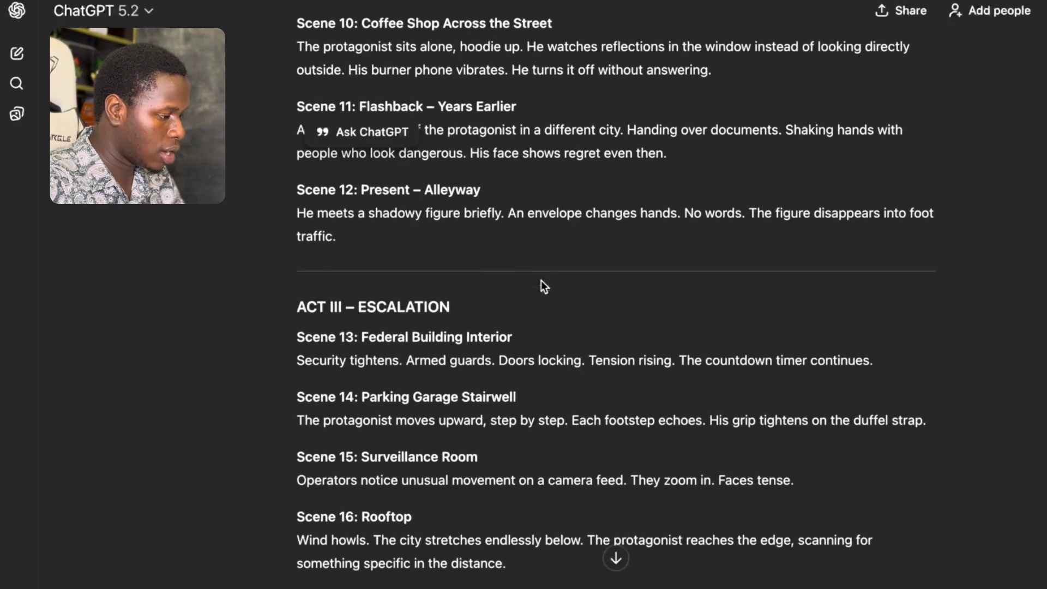
left_click_drag(283, 303, 599, 303)
left_click(598, 303)
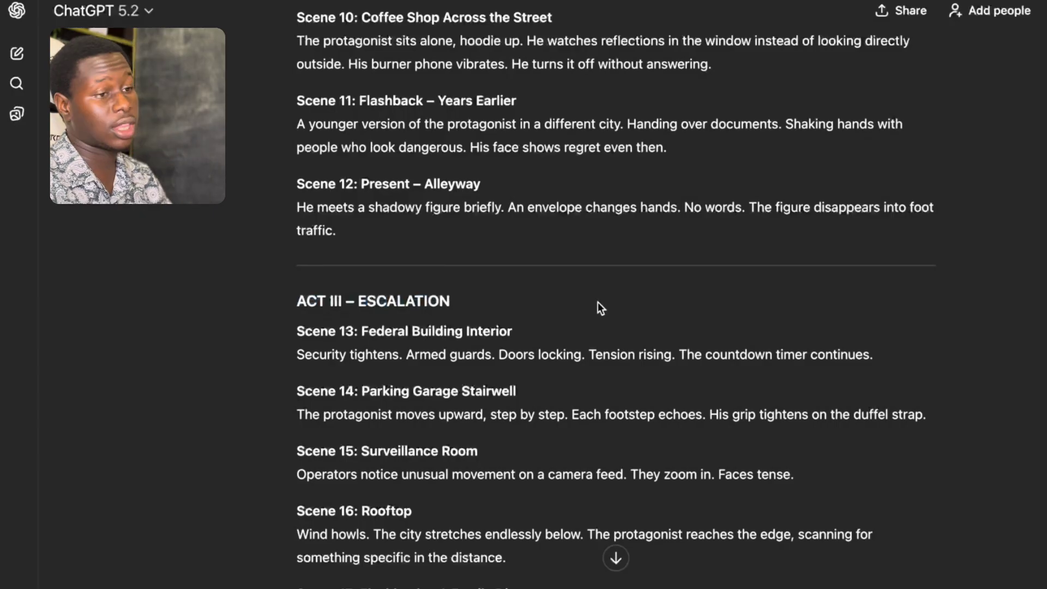
scroll(477, 103, "up", 7)
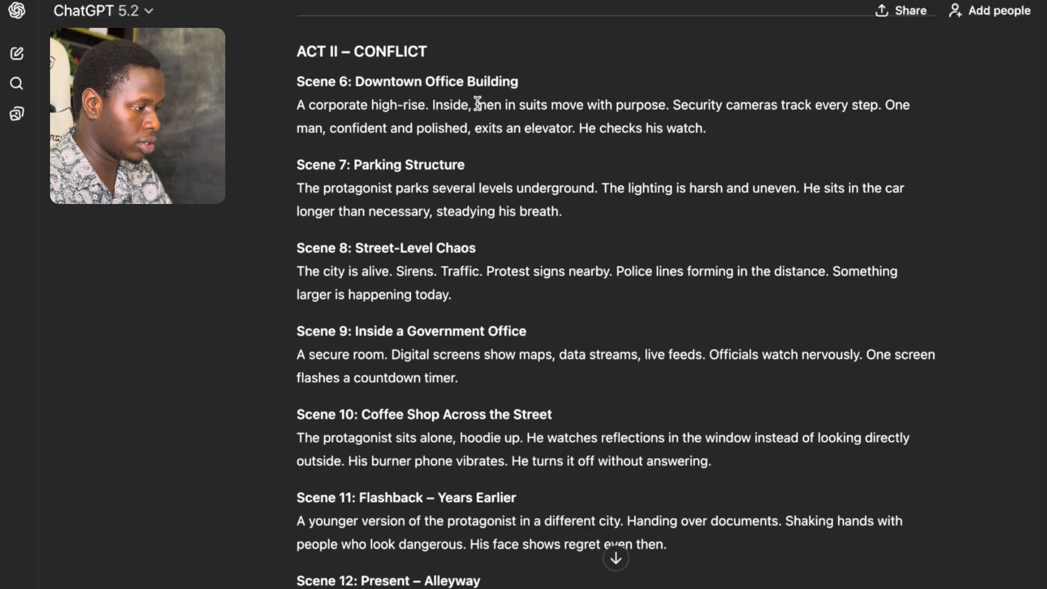
scroll(488, 198, "down", 20)
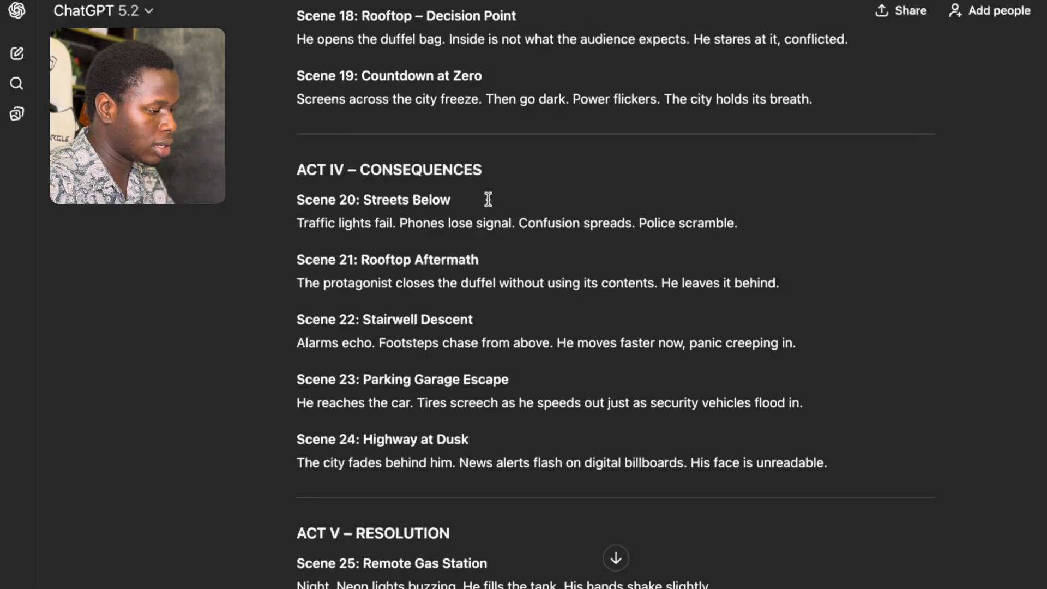
scroll(491, 205, "down", 1)
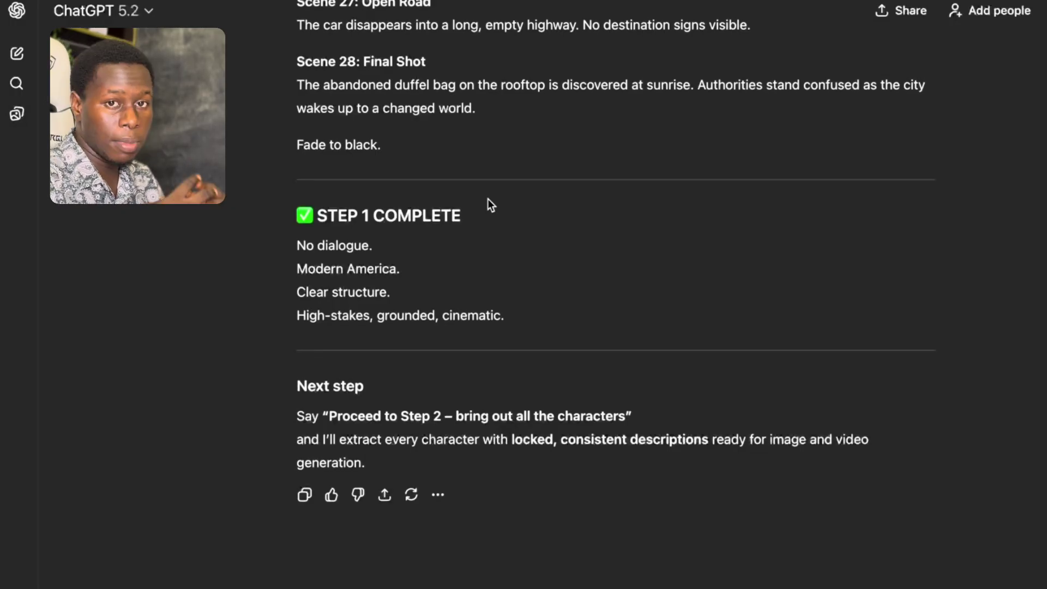
Send the request "i want you to bring out all the characters from the movie script"
scroll(491, 205, "down", 1)
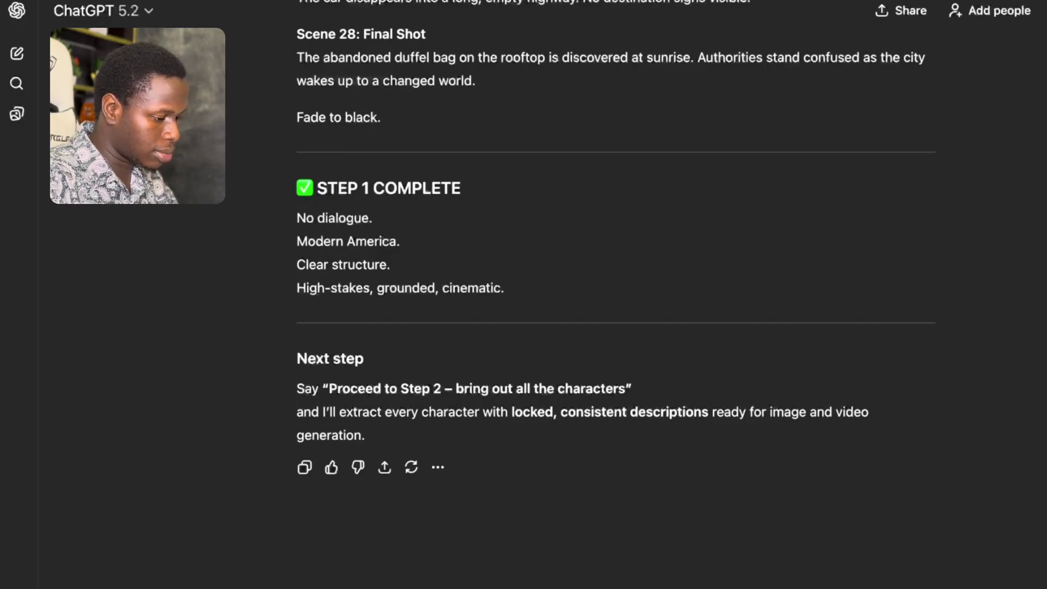
key("Return")
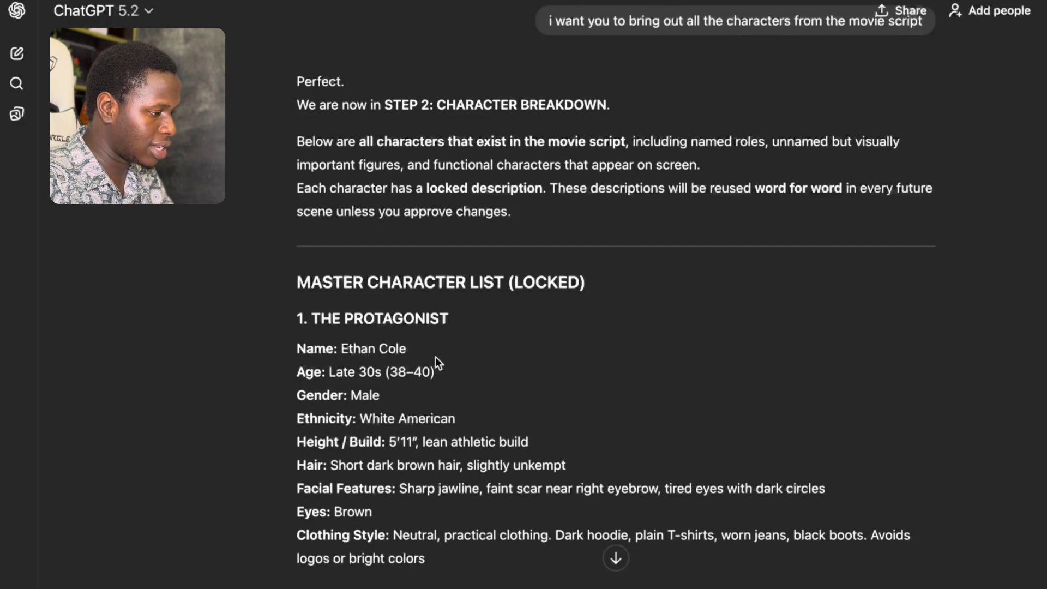
Read through the master character list from the protagonist down to the gas station attendant
scroll(430, 287, "down", 3)
scroll(475, 367, "down", 1)
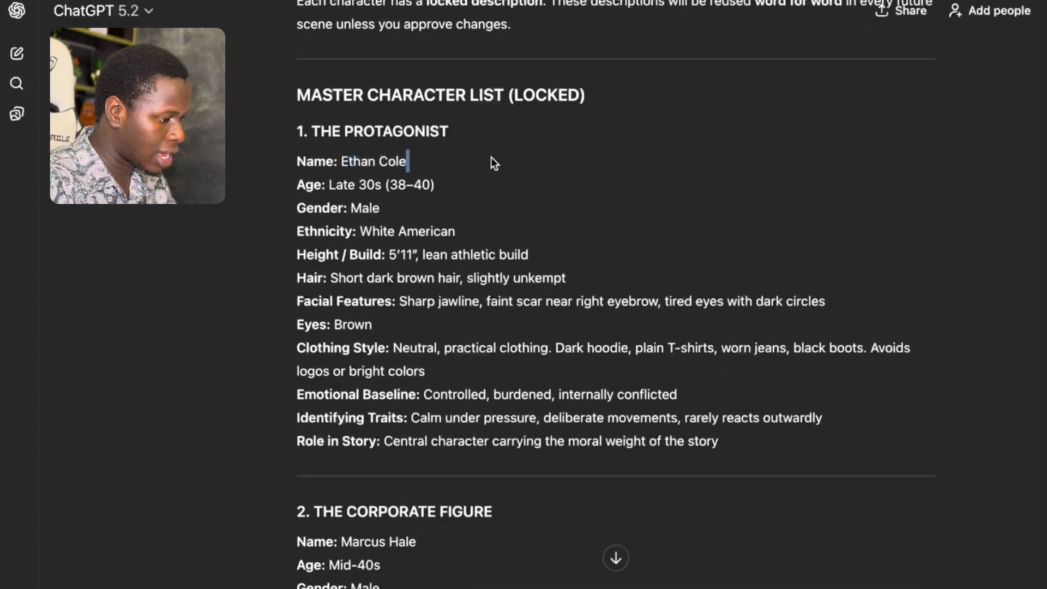
scroll(491, 159, "down", 5)
left_click_drag(293, 269, 544, 270)
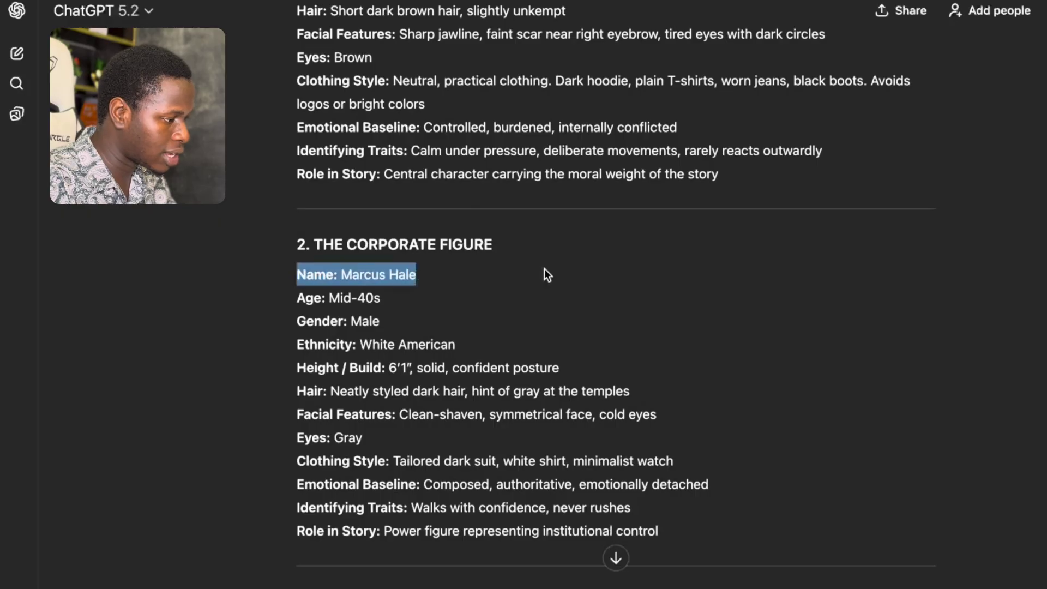
left_click(544, 271)
scroll(545, 270, "down", 8)
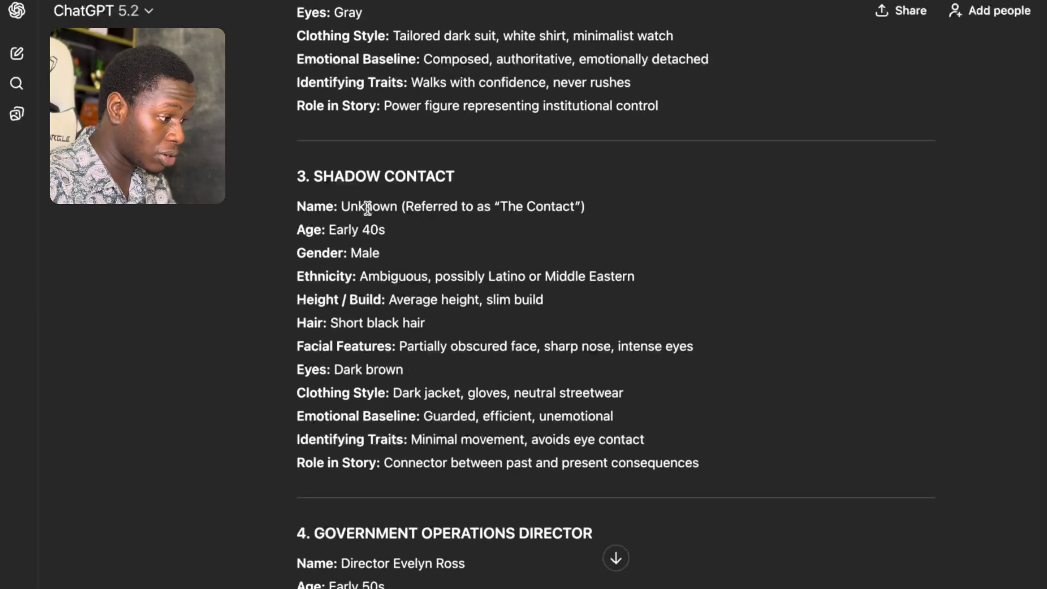
scroll(415, 240, "down", 4)
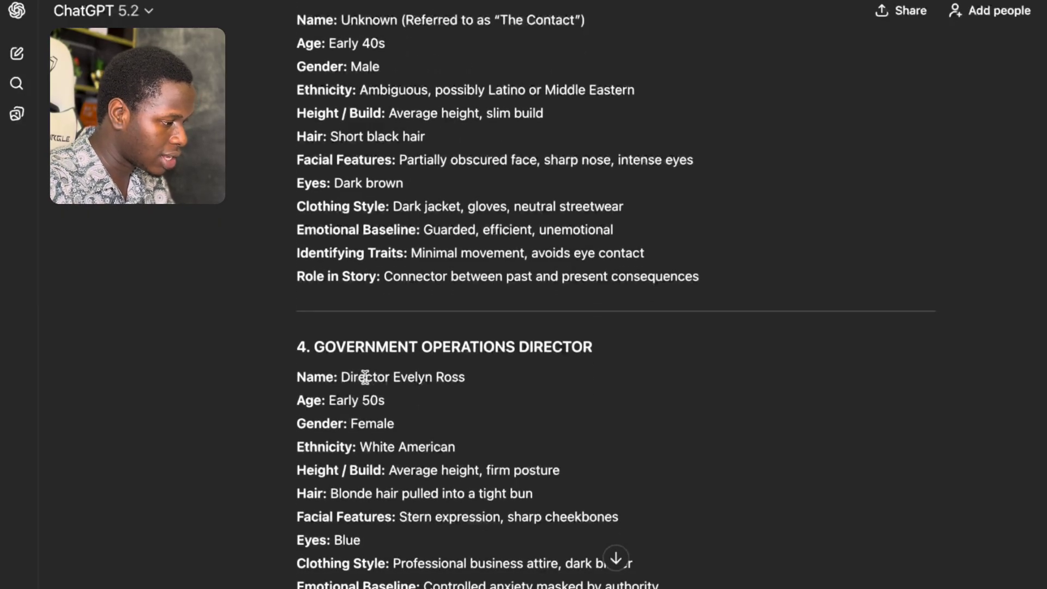
left_click_drag(343, 376, 480, 379)
scroll(479, 376, "down", 2)
left_click(479, 374)
scroll(477, 374, "down", 9)
scroll(478, 374, "down", 20)
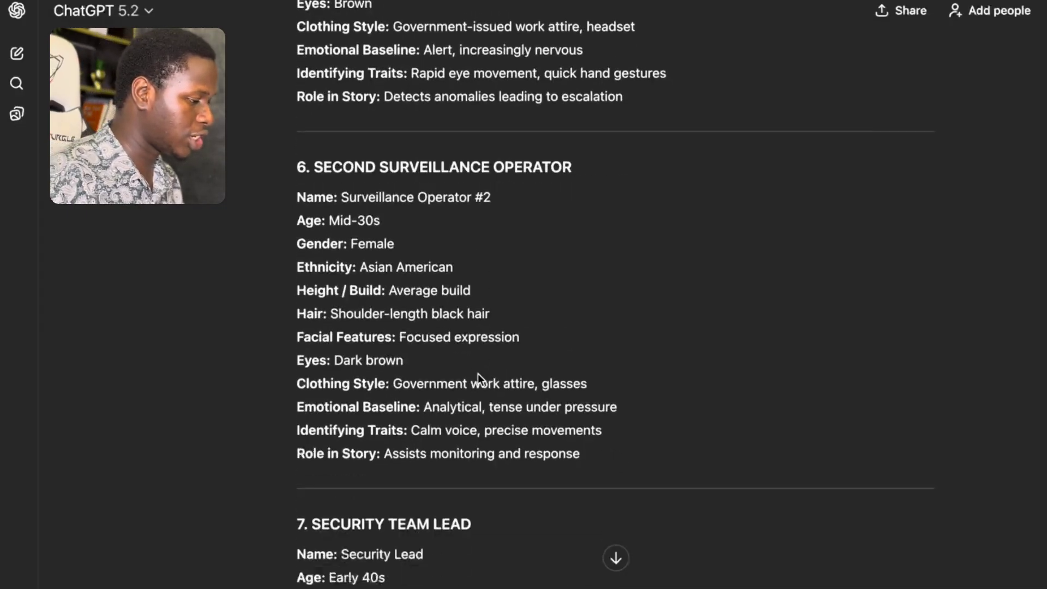
scroll(478, 374, "down", 11)
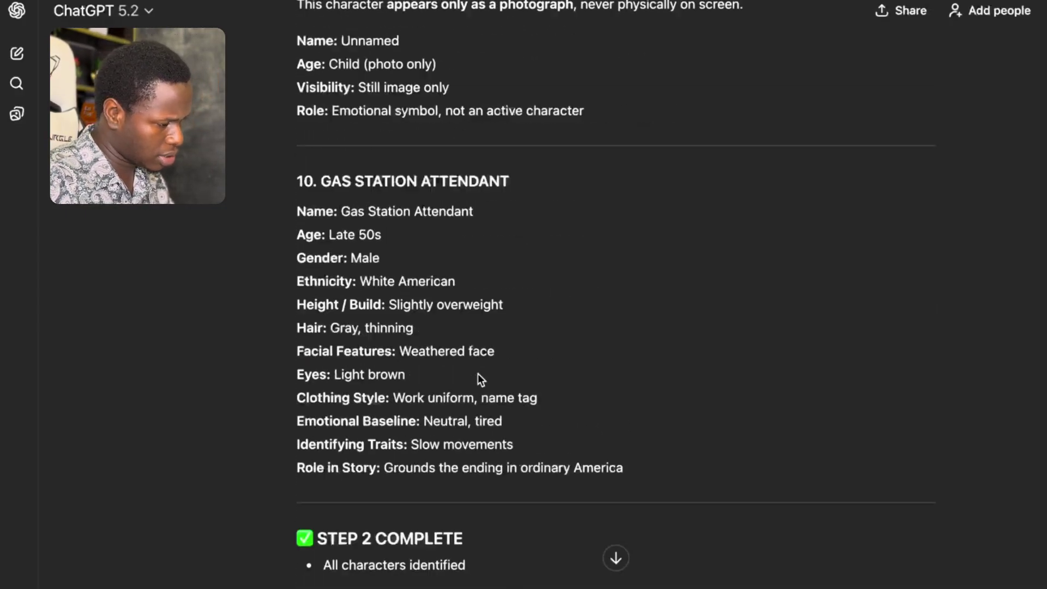
Recheck the flashback family and gas station attendant descriptions, and read the suggested wording for proceeding to Step 3
scroll(478, 366, "up", 3)
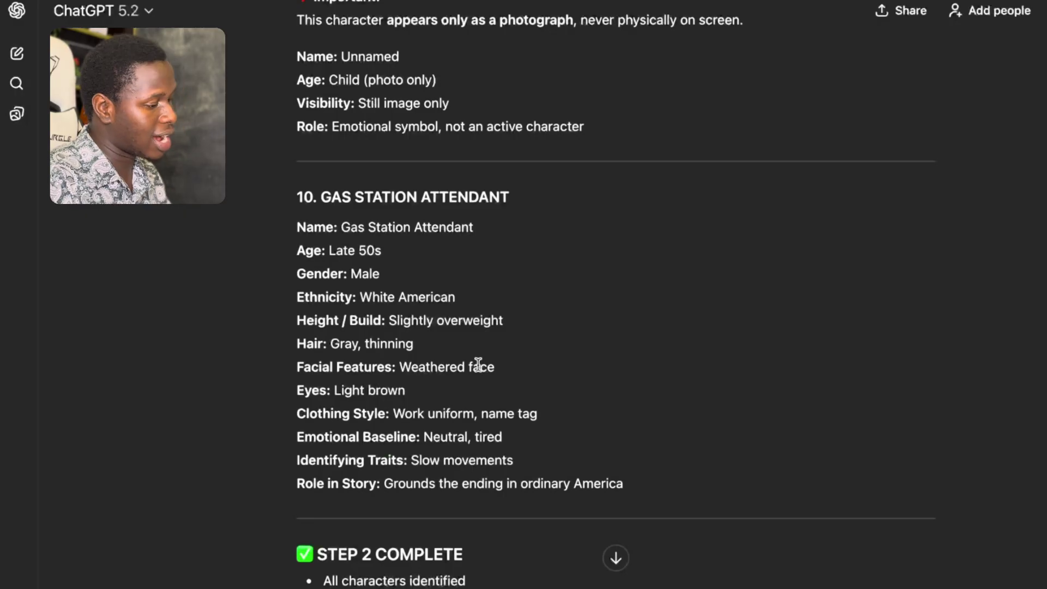
scroll(478, 364, "up", 10)
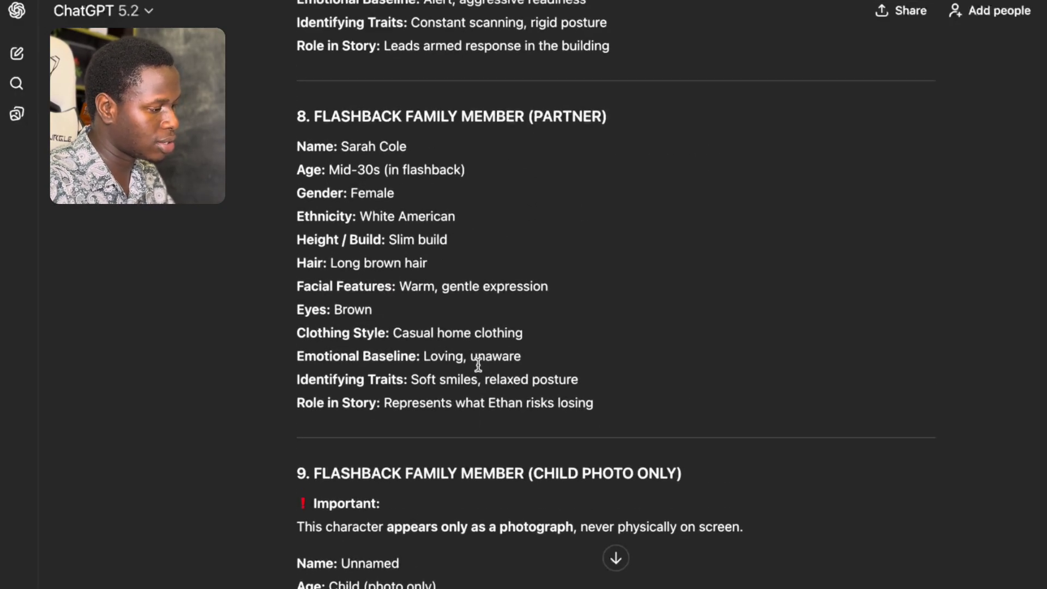
scroll(478, 364, "up", 1)
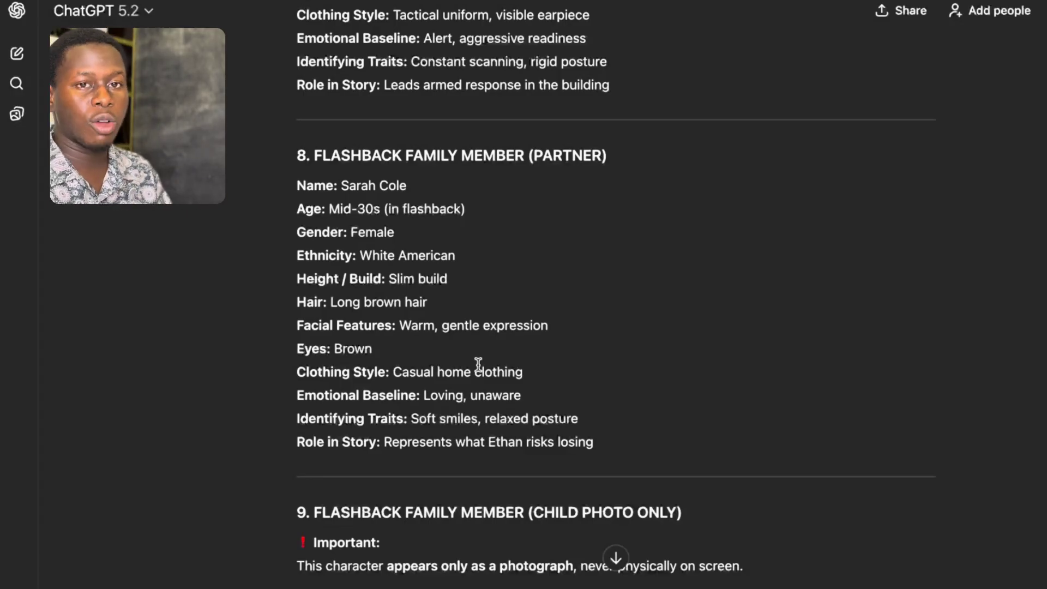
scroll(478, 365, "down", 3)
scroll(480, 371, "down", 2)
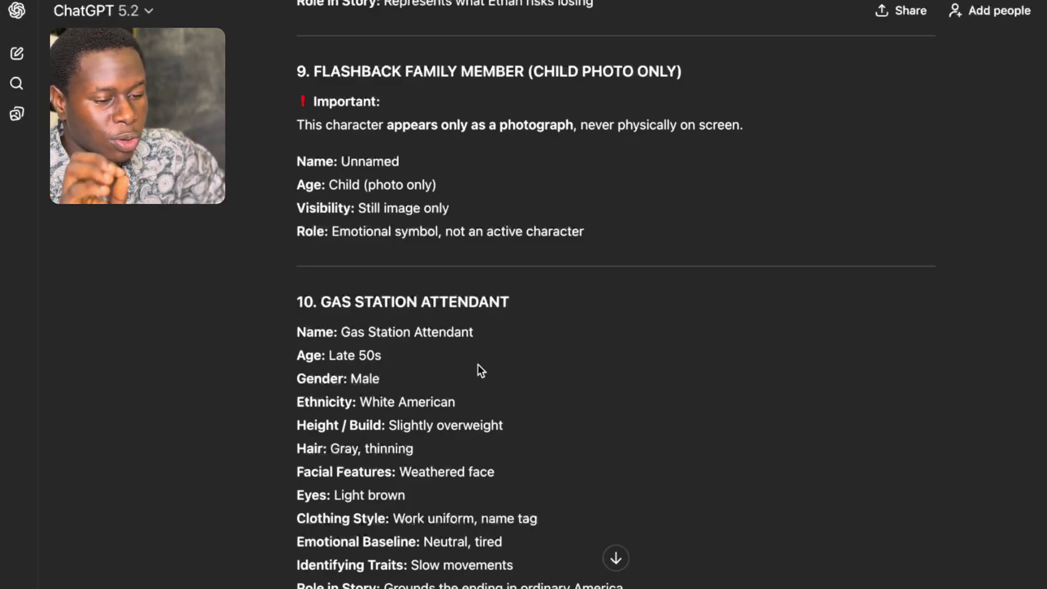
scroll(478, 365, "down", 9)
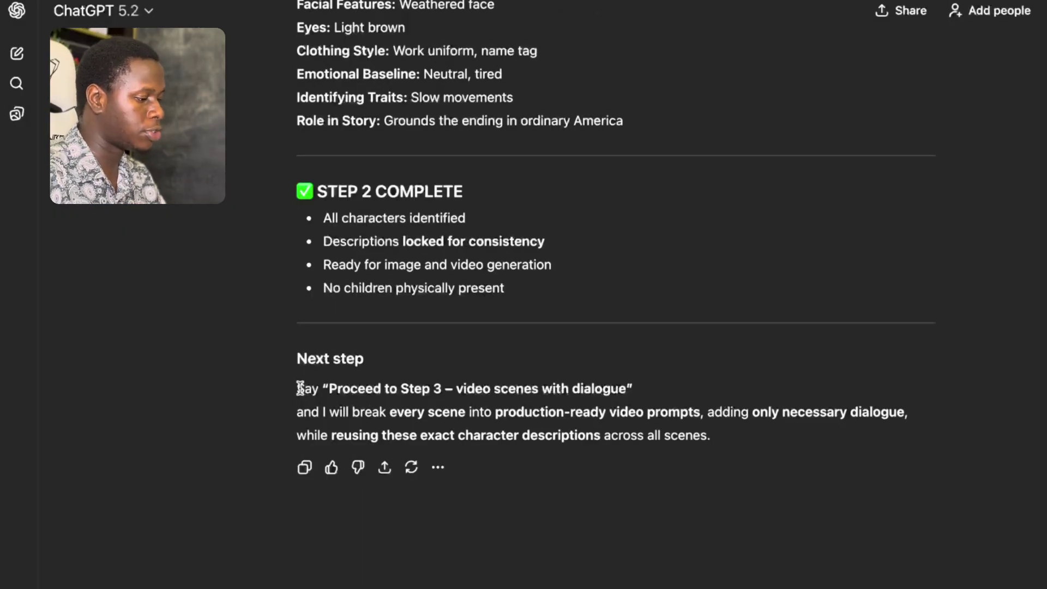
left_click_drag(299, 388, 443, 388)
left_click(483, 388)
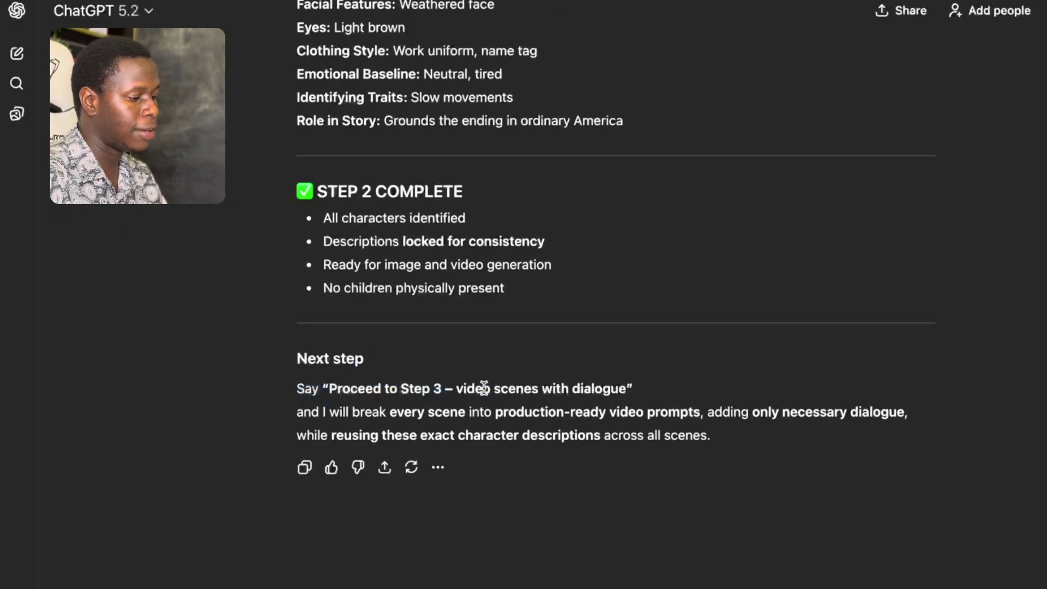
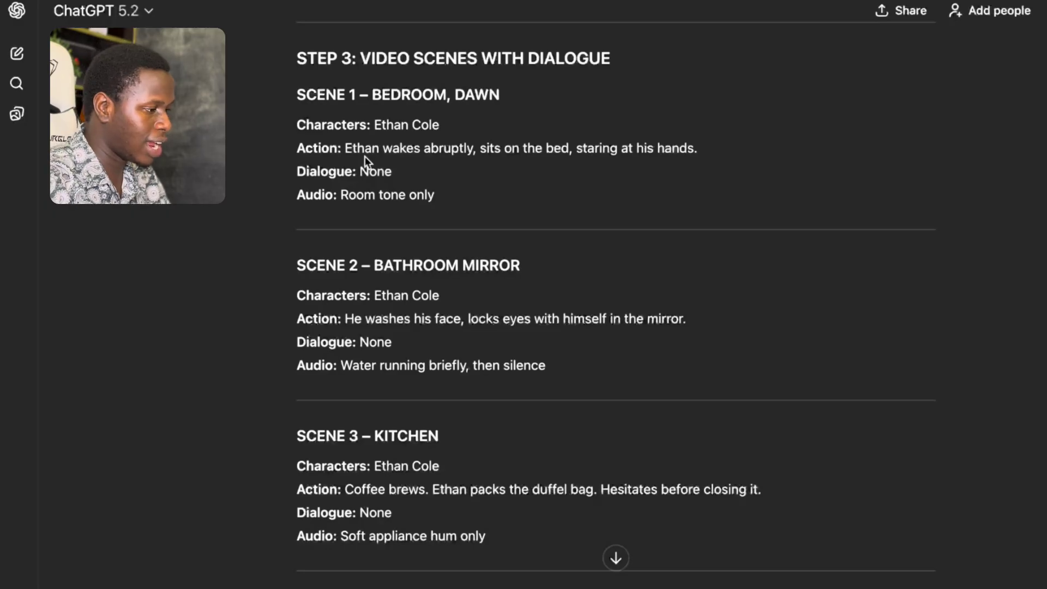
Copy Scene 1's characters, action, dialogue and audio lines into a new chat message
left_click_drag(282, 105, 488, 203)
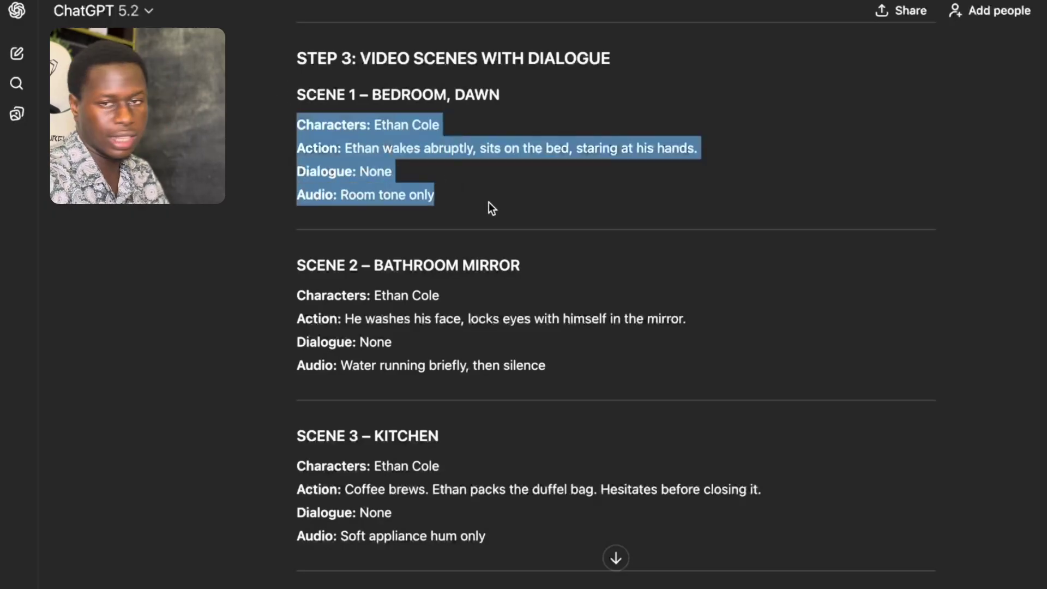
right_click(368, 148)
left_click(387, 181)
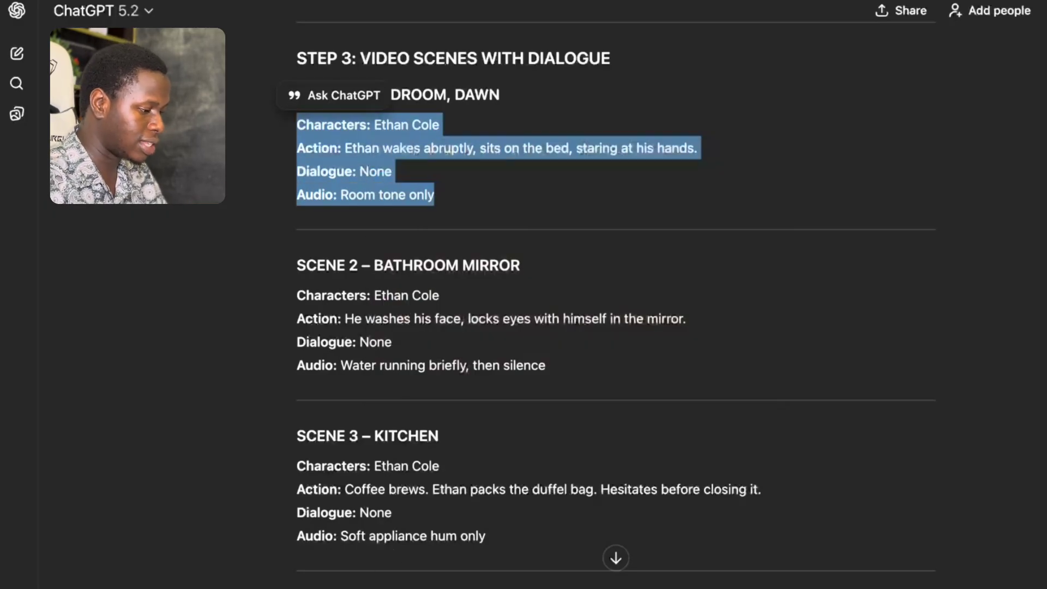
key("ctrl+v")
Below the pasted lines, ask for a very detailed scene 1 that google veo3 would understand, with character descriptions in the prompt and everything well detailed
key("shift+Return")
key("shift+Return")
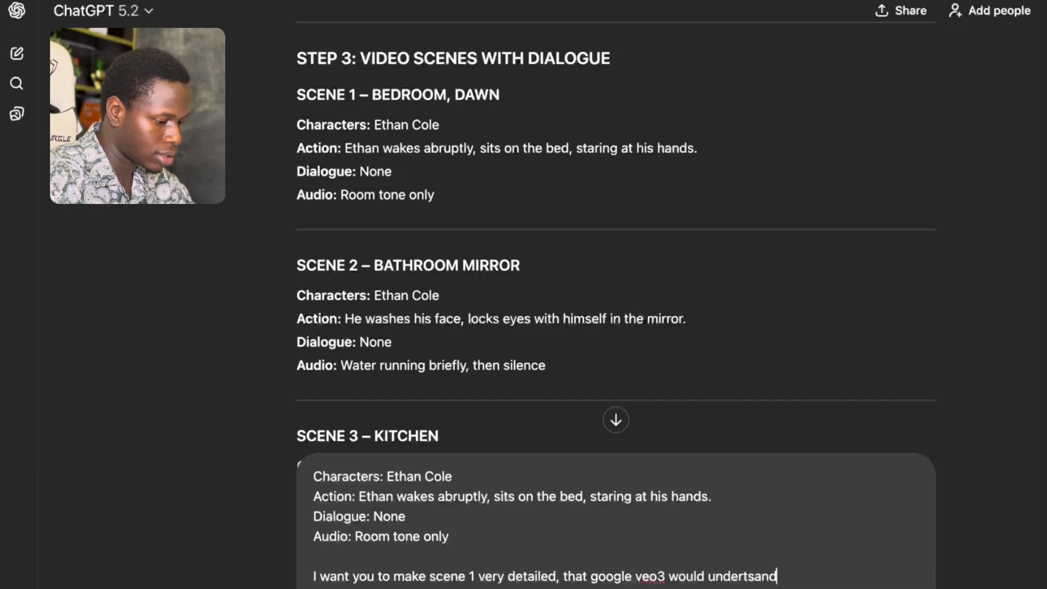
type("make sure they are character descriptions in the pro")
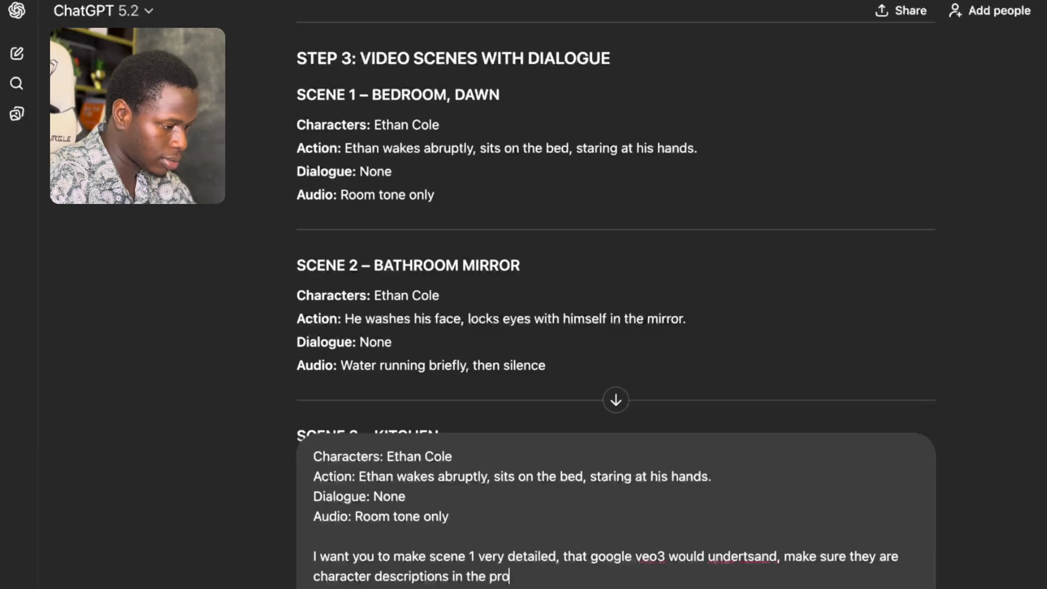
type("mpt and everything is well detailed.")
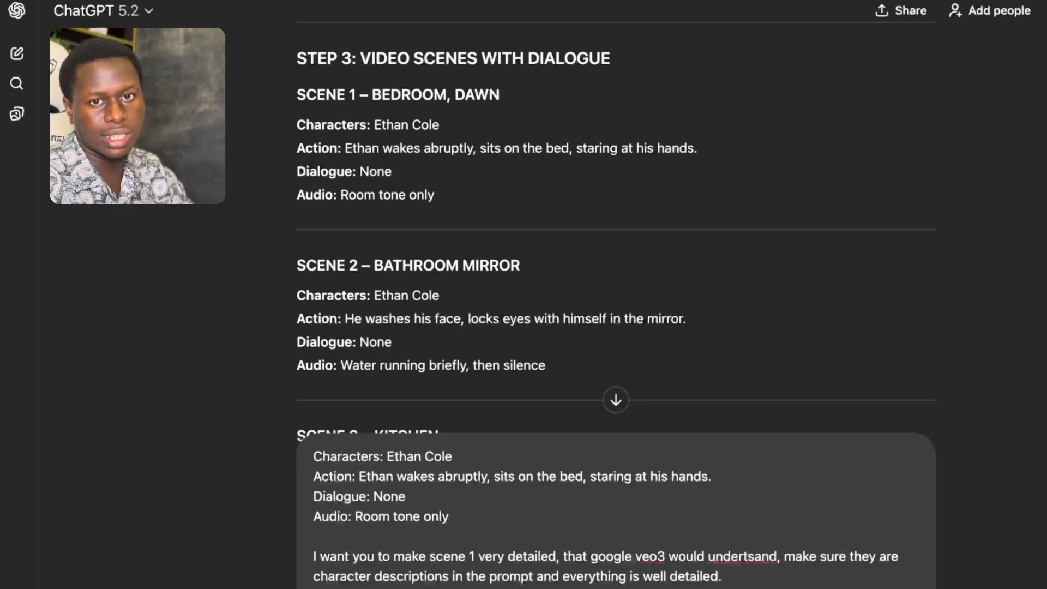
Send the Scene 1 request and read through the generated Veo-3 prompt from video style to mood
key("Return")
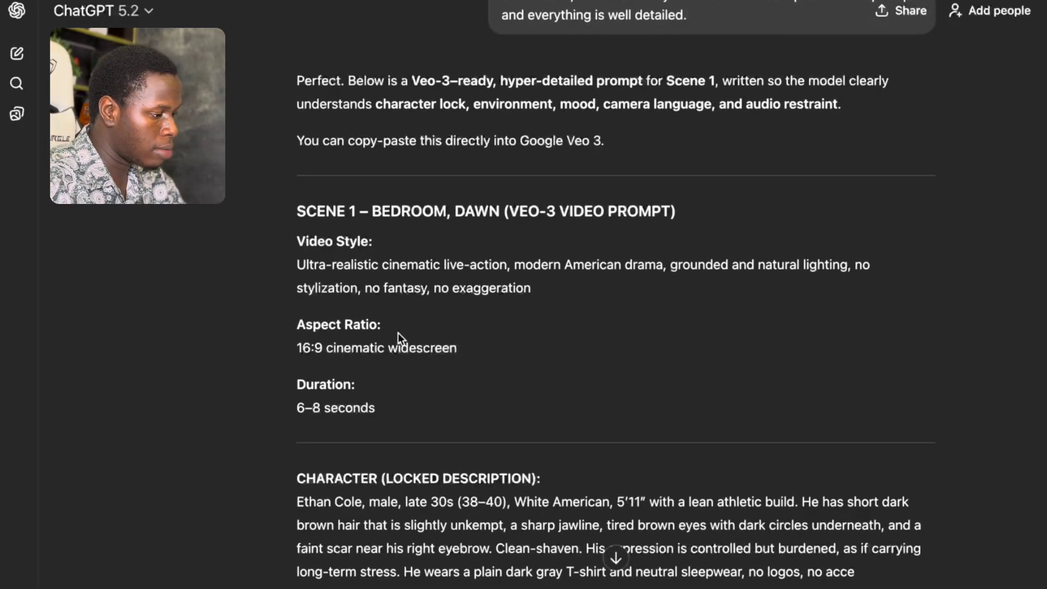
scroll(398, 333, "down", 3)
scroll(392, 226, "down", 3)
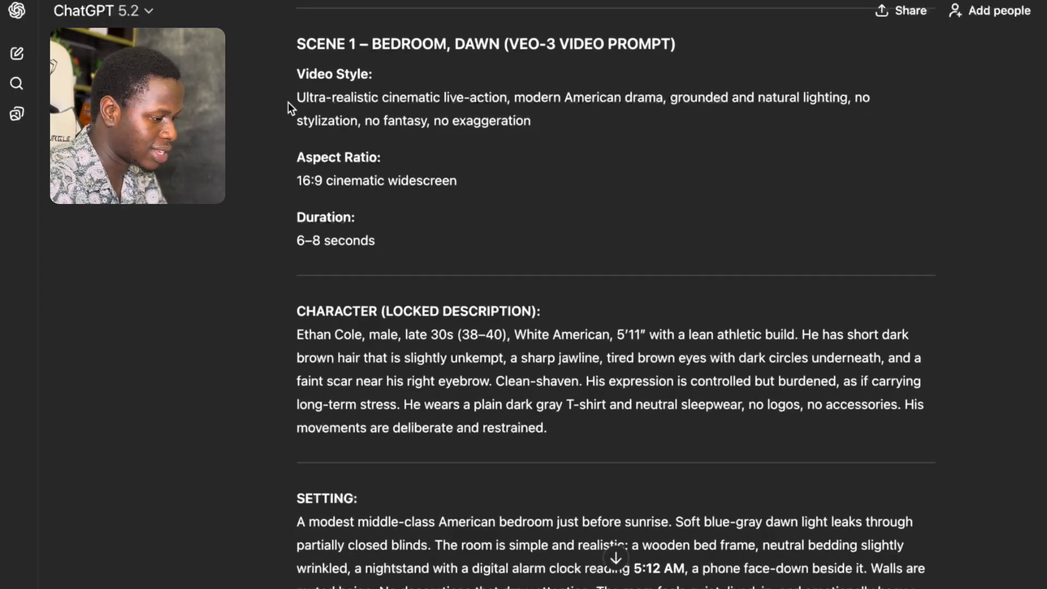
scroll(288, 103, "down", 10)
scroll(288, 103, "down", 2)
scroll(489, 420, "down", 5)
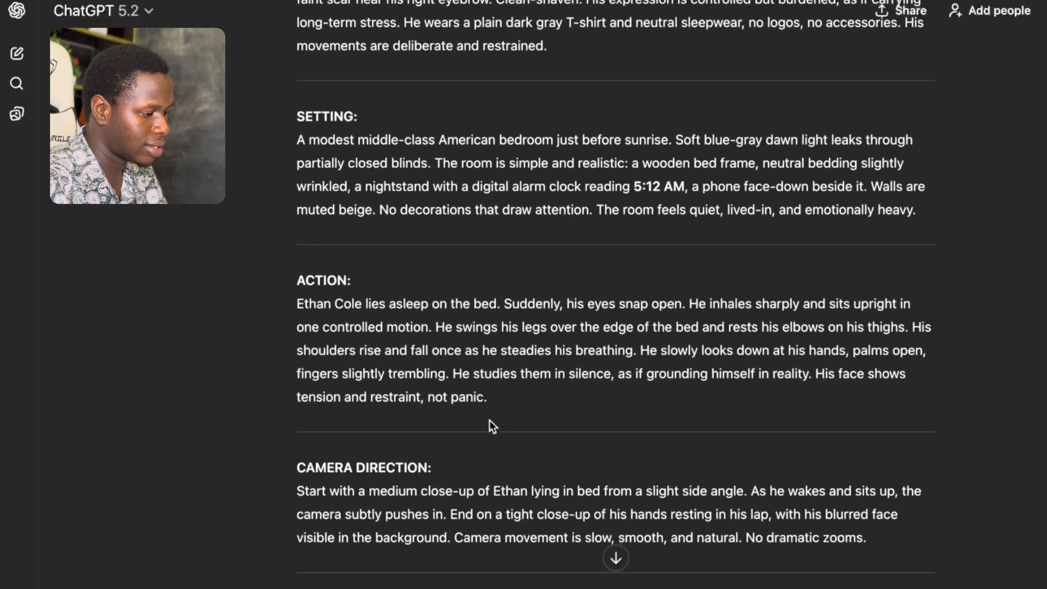
scroll(481, 467, "down", 11)
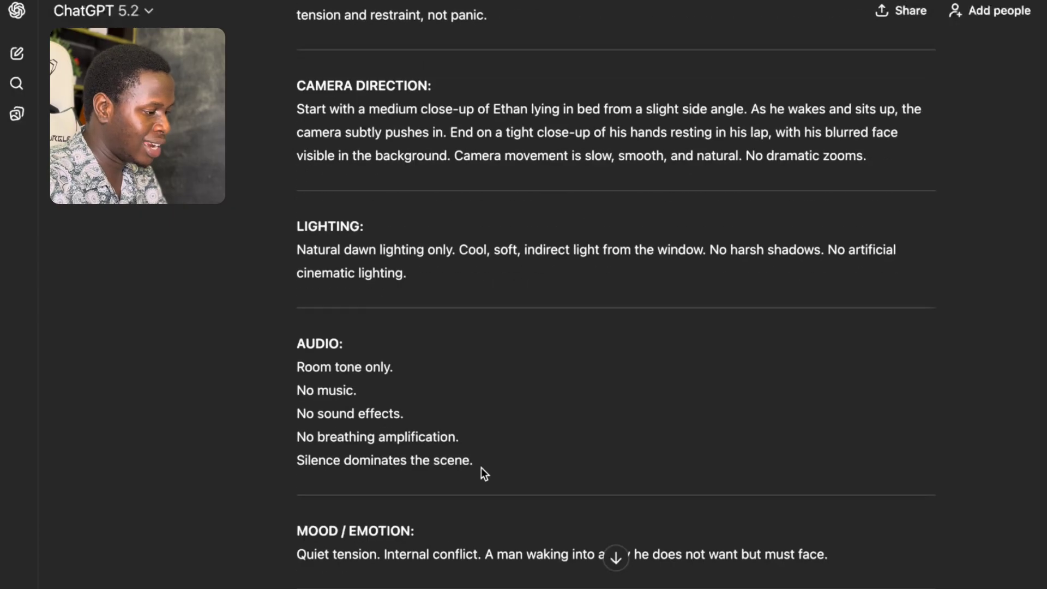
scroll(378, 378, "down", 5)
scroll(378, 378, "up", 20)
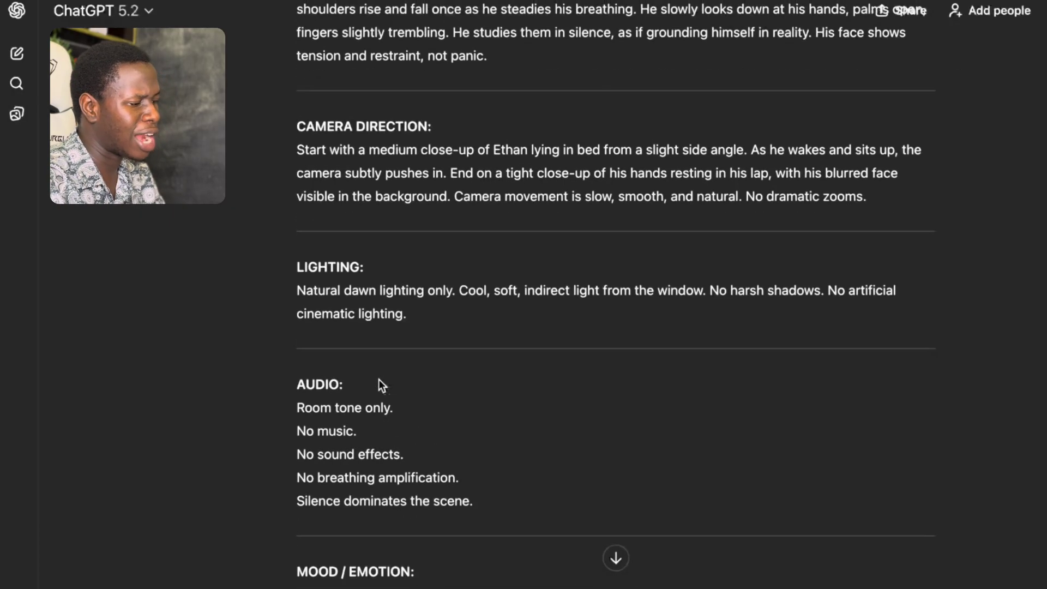
scroll(379, 379, "up", 14)
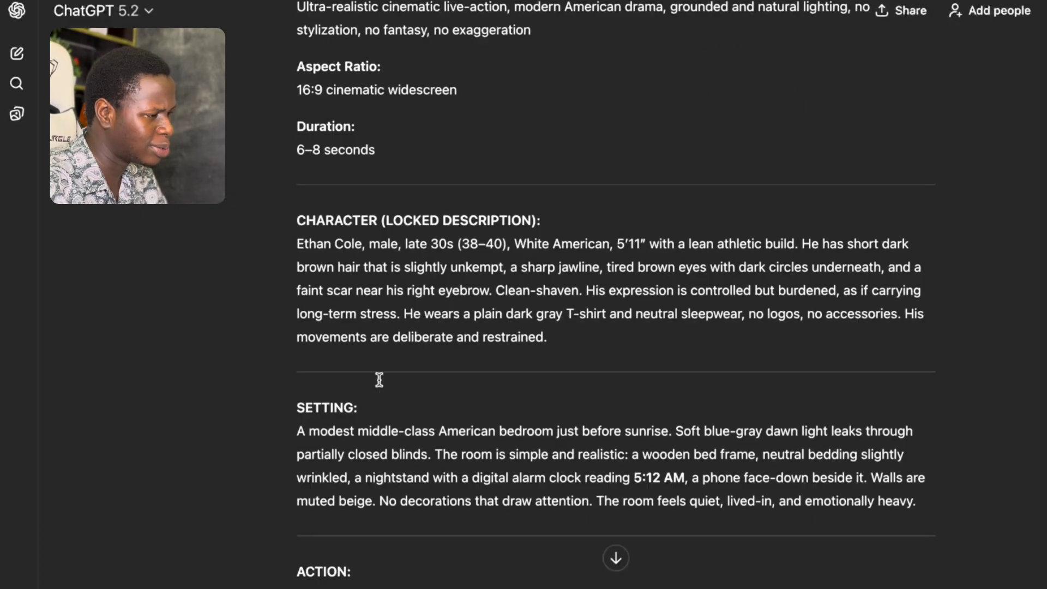
scroll(380, 380, "down", 1)
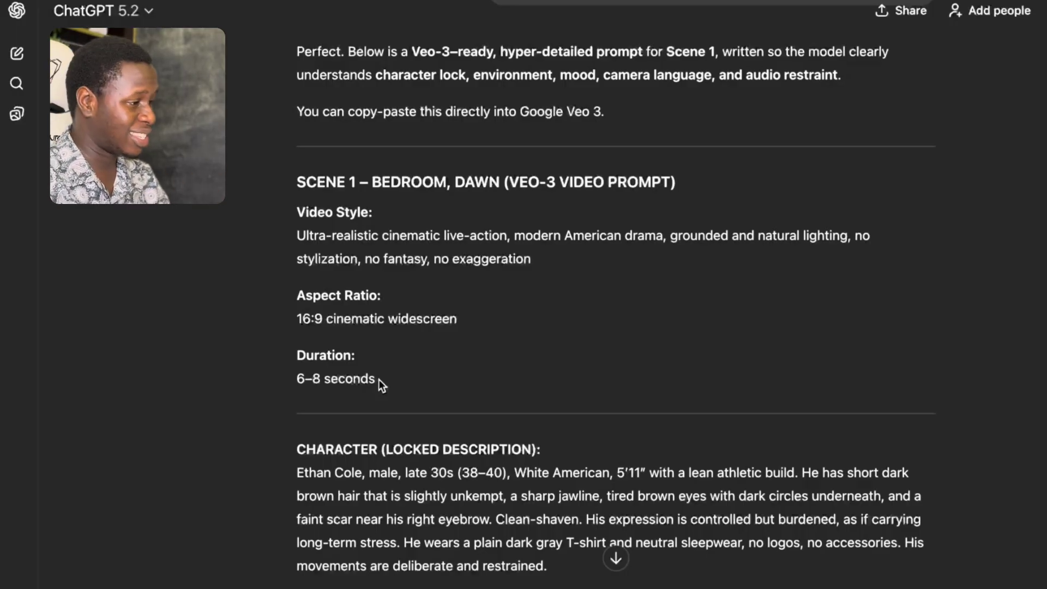
scroll(432, 291, "down", 1)
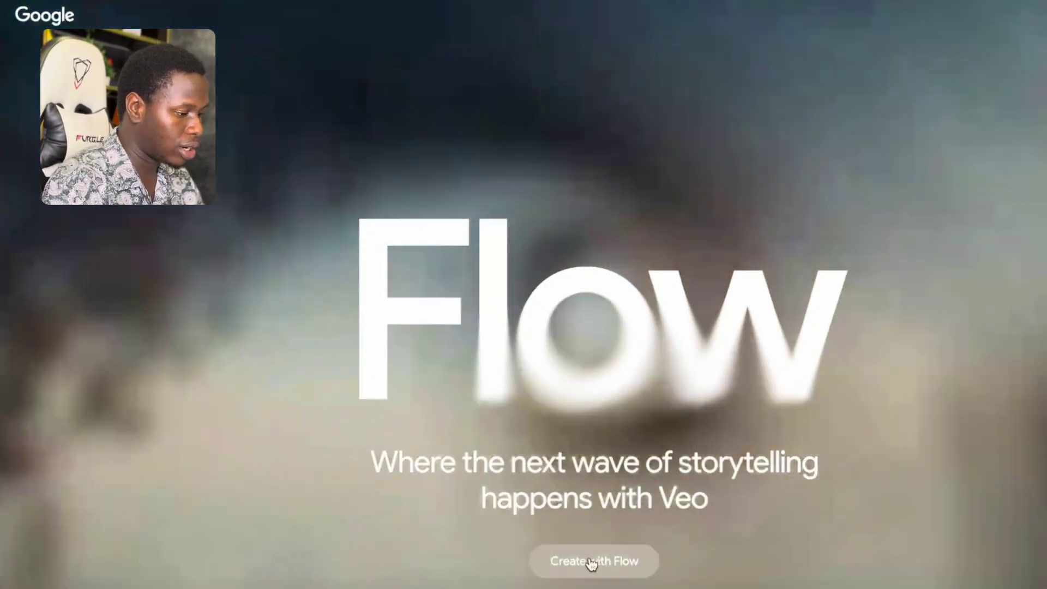
Switch to Google Flow, create a new project and open its Scenebuilder
left_click(593, 562)
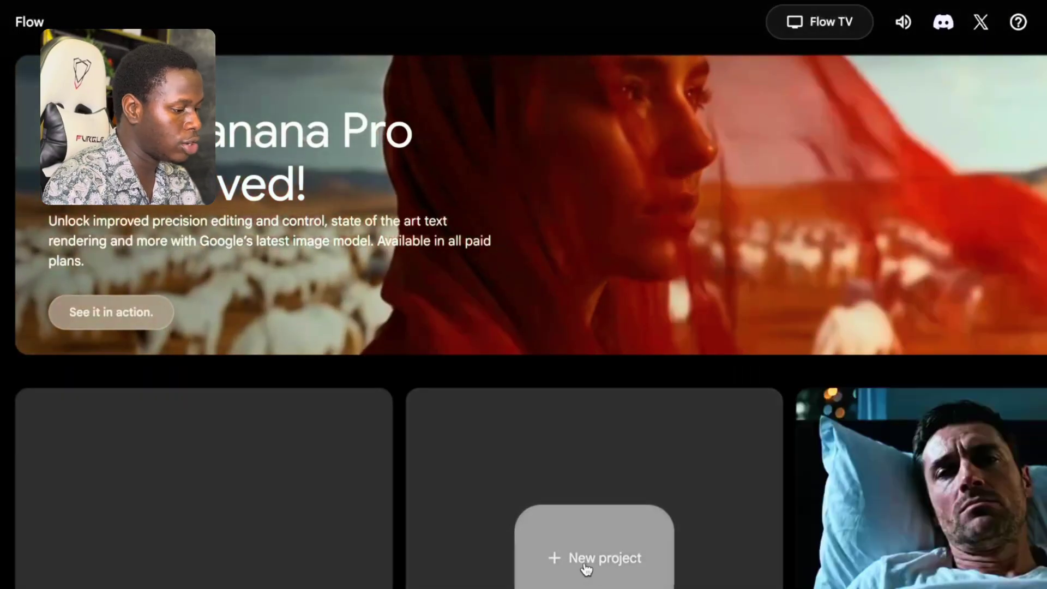
left_click(585, 566)
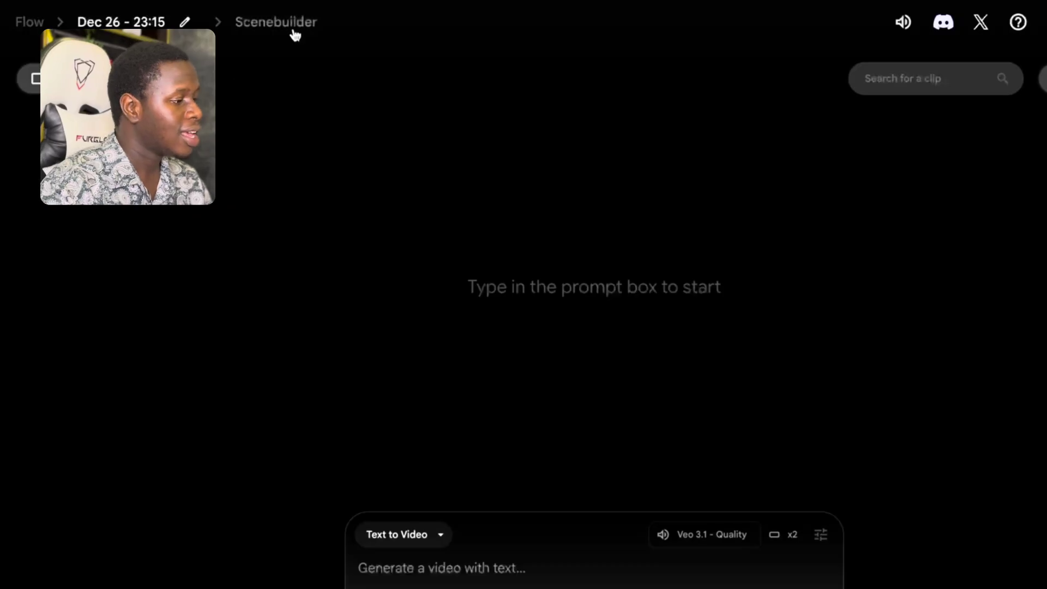
left_click(262, 34)
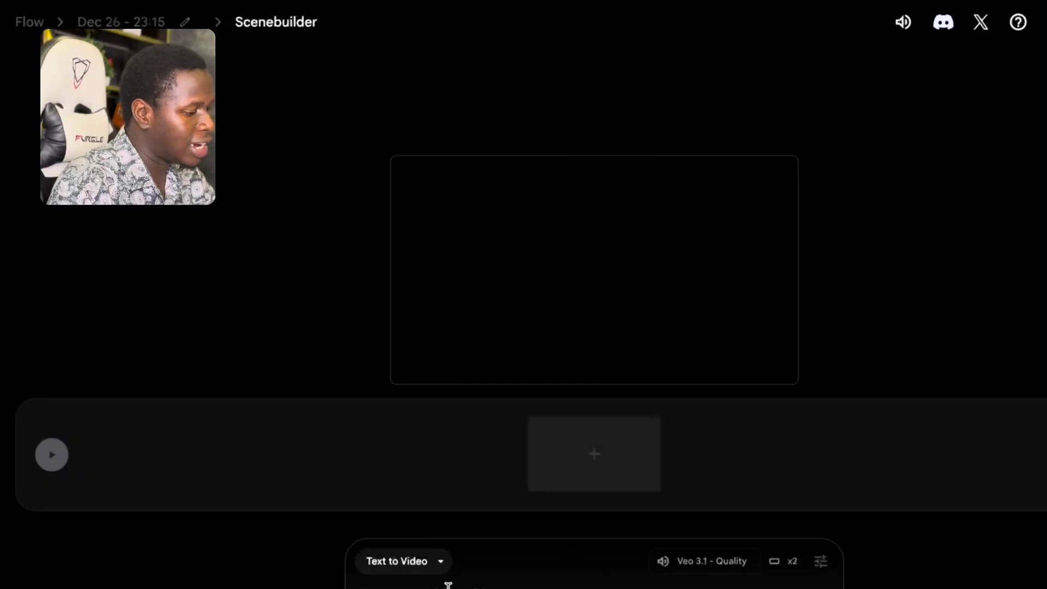
Copy the Scene 1 prompt, starting at Video Style, from ChatGPT into Flow's text-to-video prompt and generate the clip
left_click(358, 586)
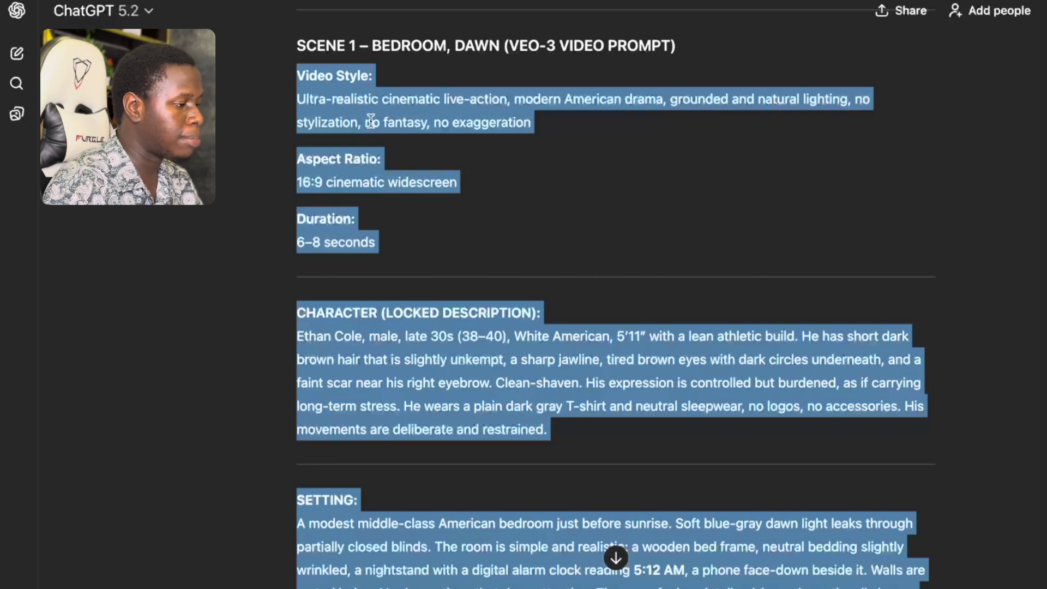
right_click(350, 108)
left_click(384, 148)
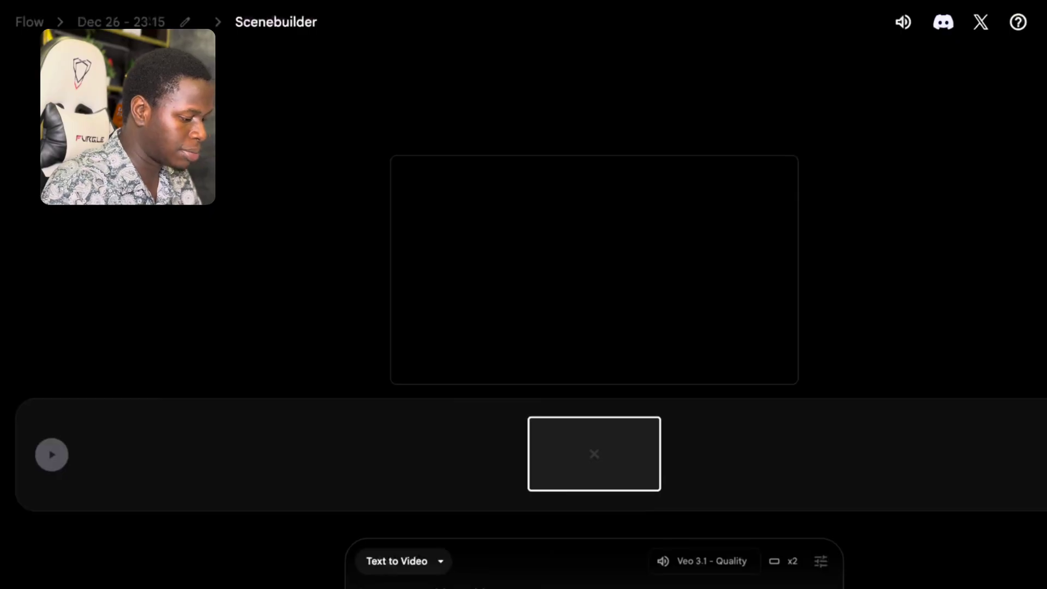
key("ctrl+v")
key("Return")
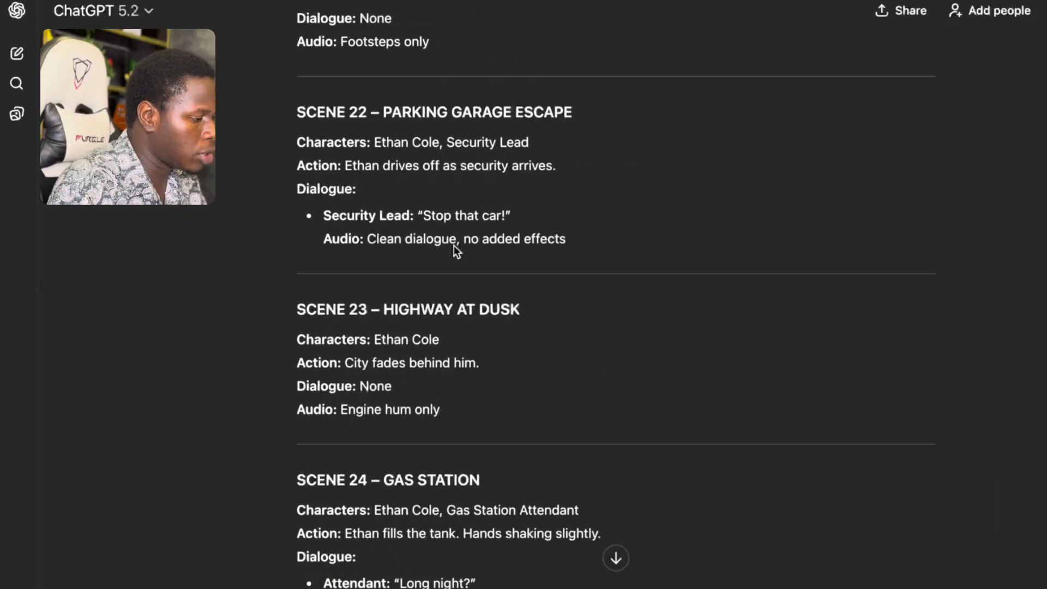
In ChatGPT, copy Scene 2's characters, action, dialogue and audio lines from the scene list into a new message
scroll(454, 245, "up", 20)
scroll(454, 246, "up", 18)
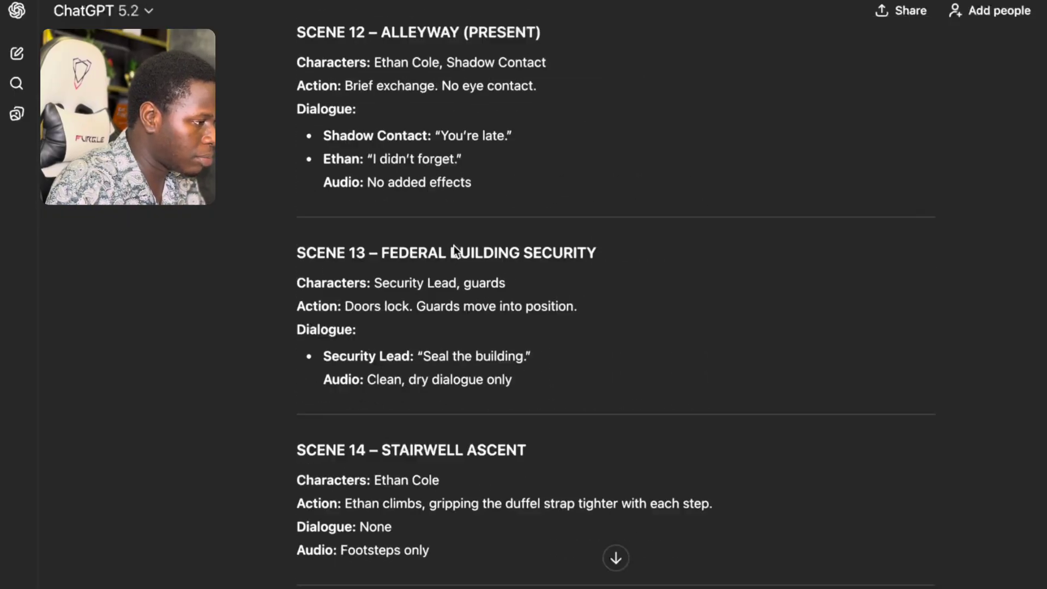
scroll(453, 245, "up", 15)
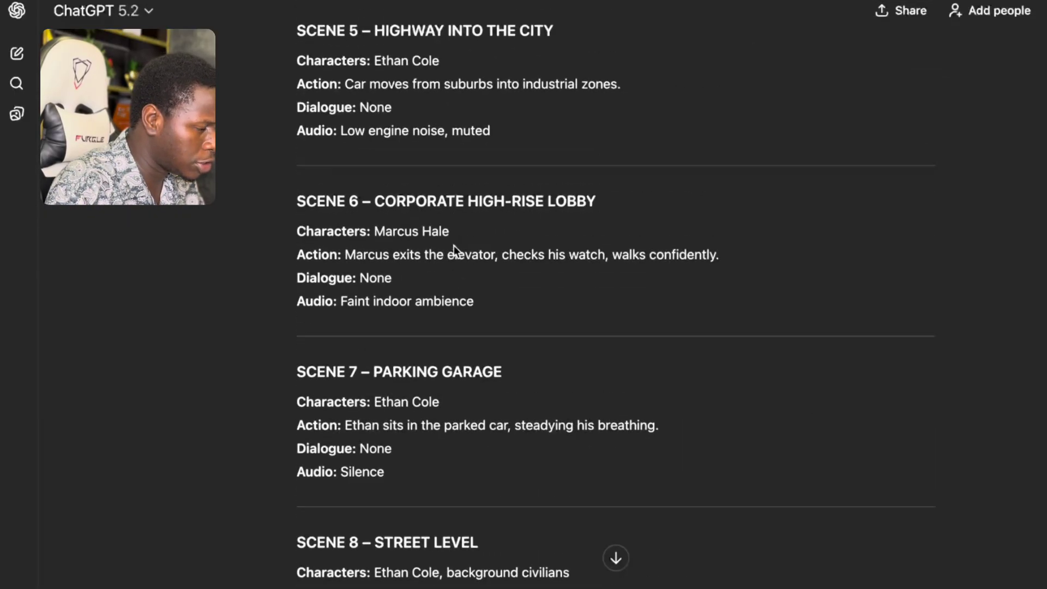
scroll(454, 245, "up", 2)
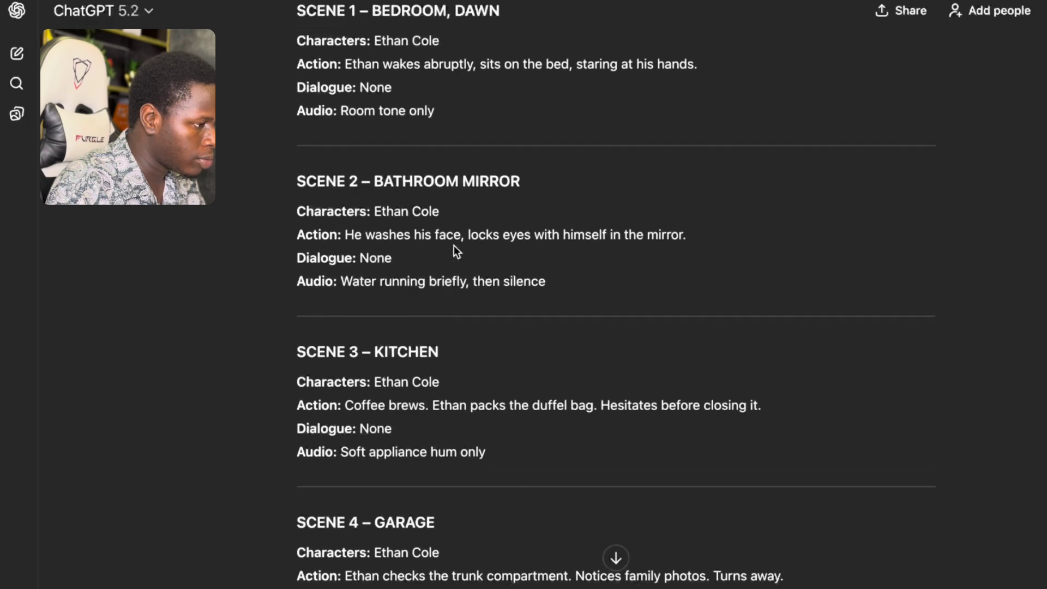
left_click_drag(295, 211, 581, 300)
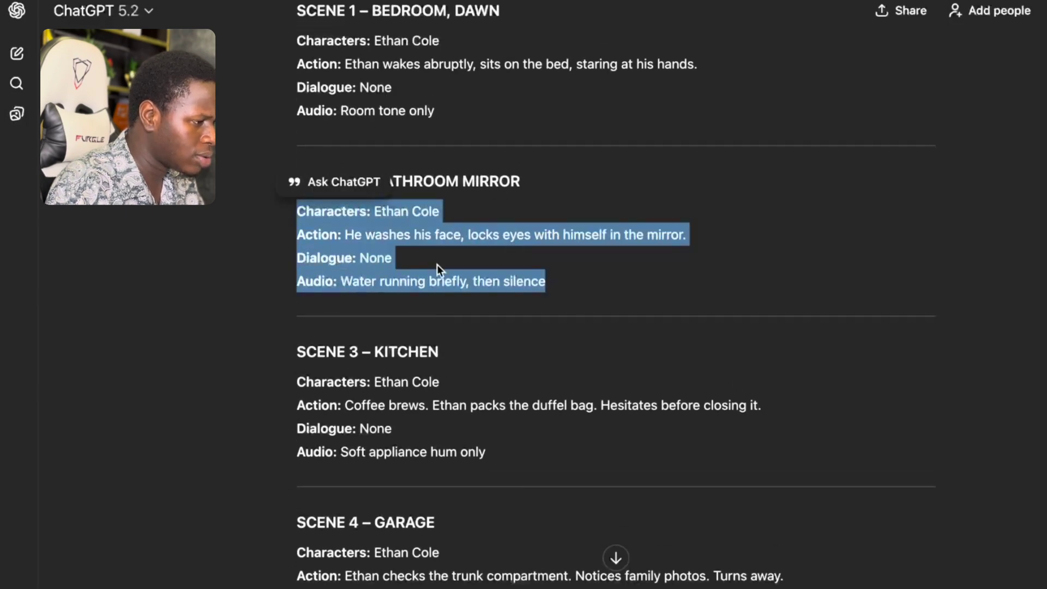
right_click(376, 252)
left_click(414, 290)
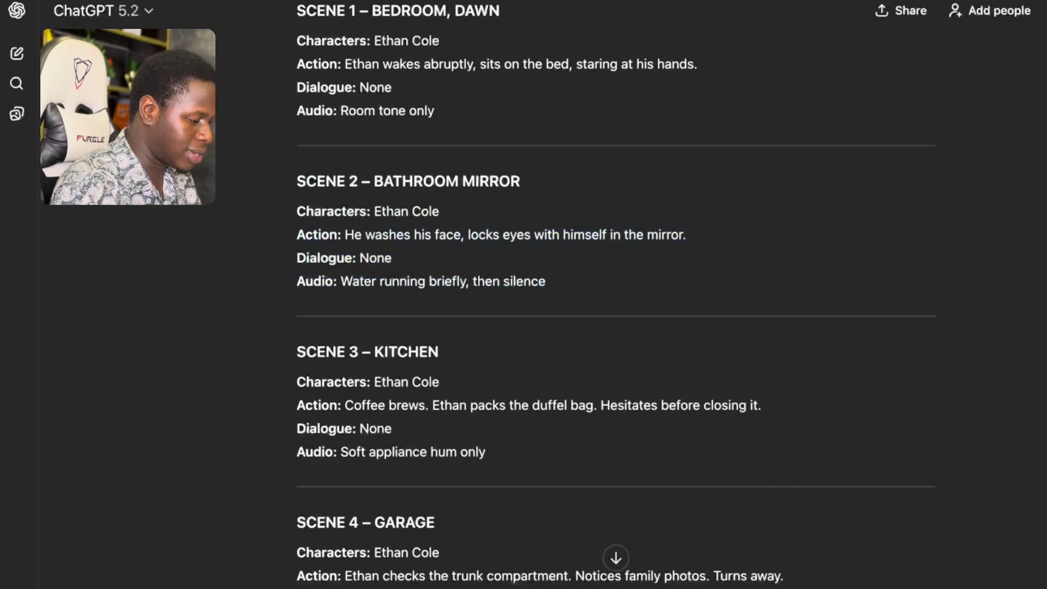
key("ctrl+v")
Ask for more detail like scene 1 and a smooth, aligned transition because of using scene builder on google veo3, and send the message
type("make it more detailed, like you did for scene 1 and make sure it transition smoothly because i am using scene builder on google veo3, i want everything to align")
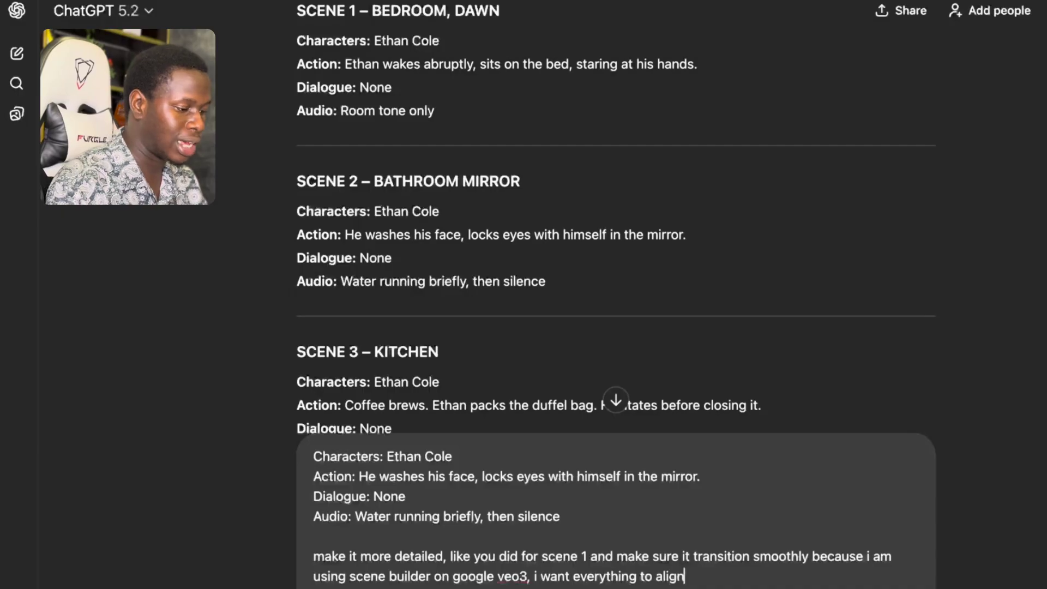
type(".")
key("Return")
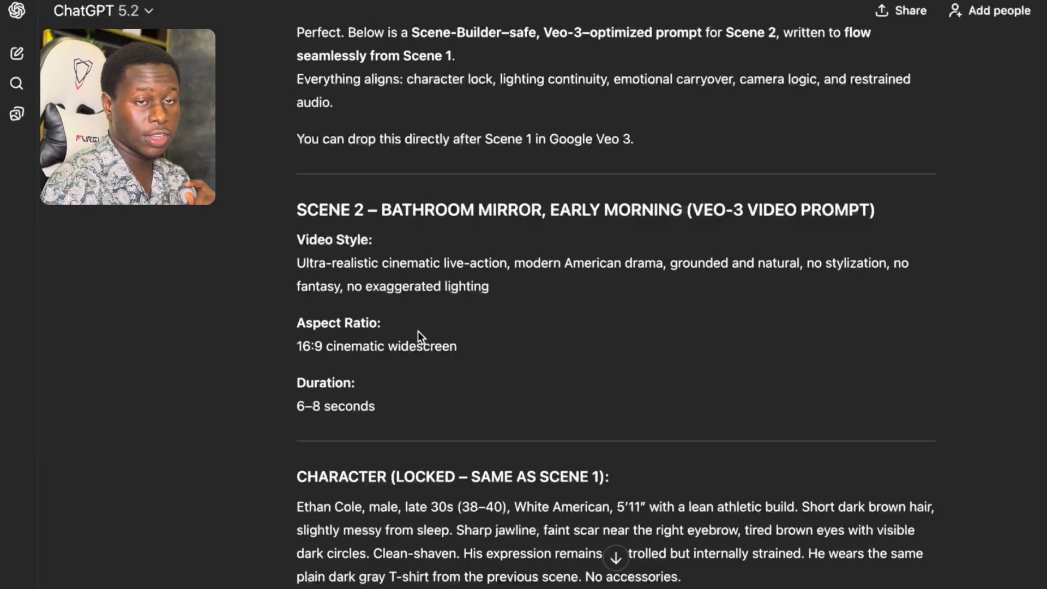
Read through the detailed Scene 2 prompt, from video style to mood and the suggestions for continuing
scroll(306, 270, "down", 10)
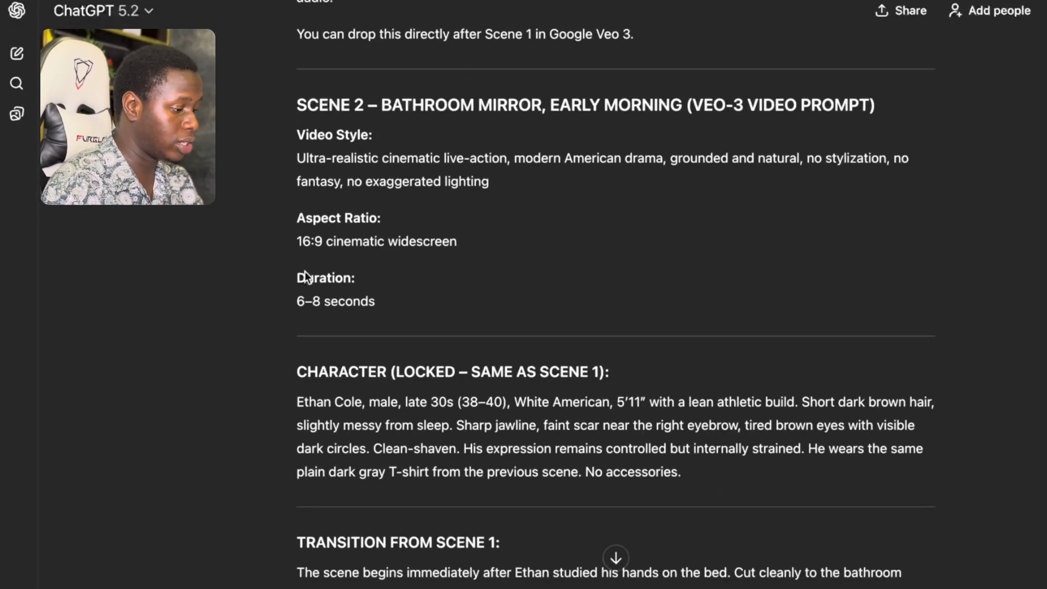
scroll(305, 270, "down", 7)
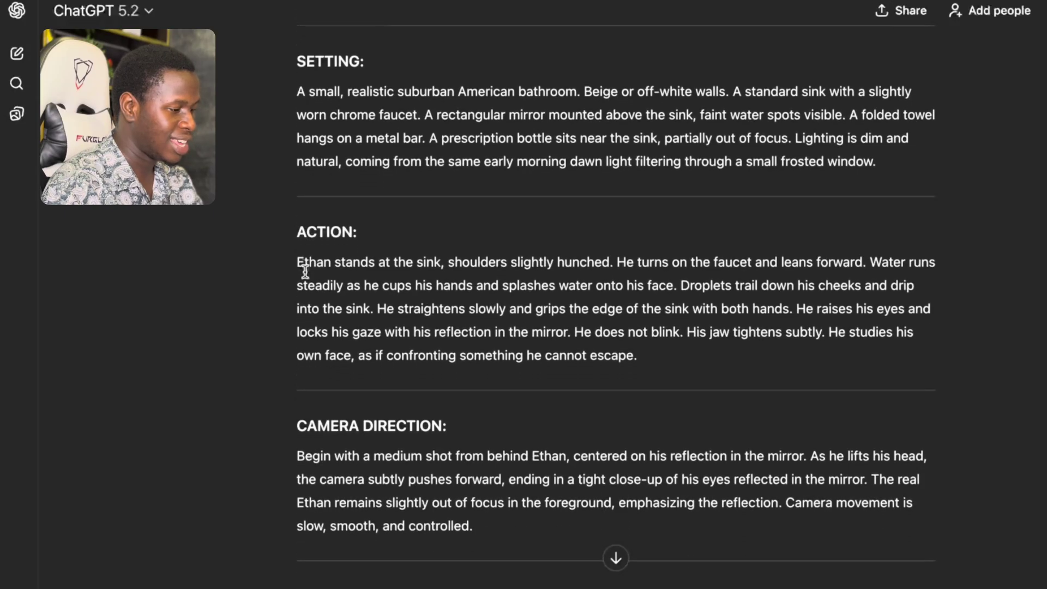
scroll(353, 369, "down", 7)
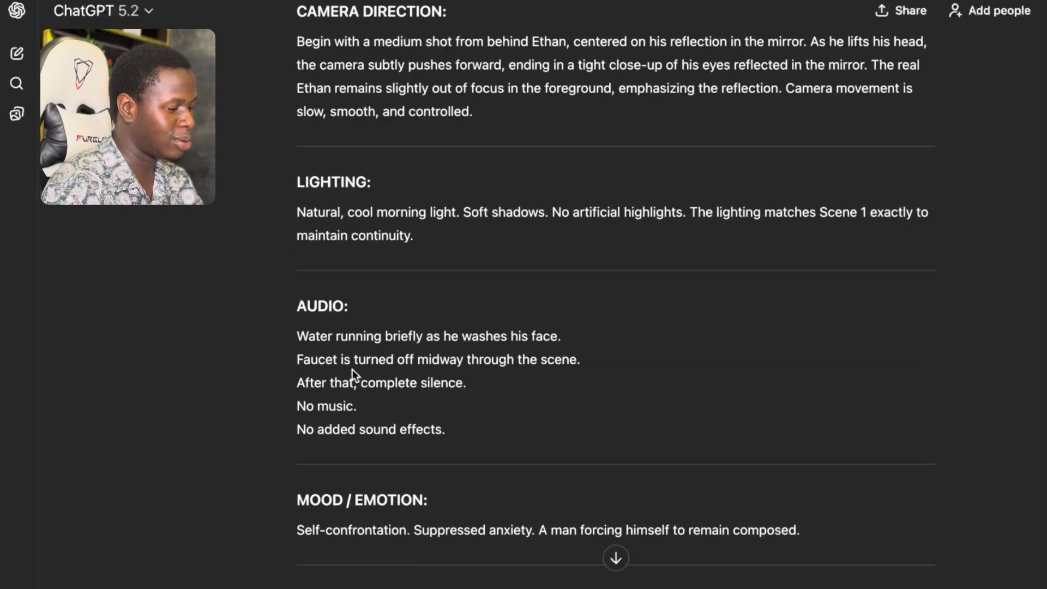
scroll(353, 368, "down", 2)
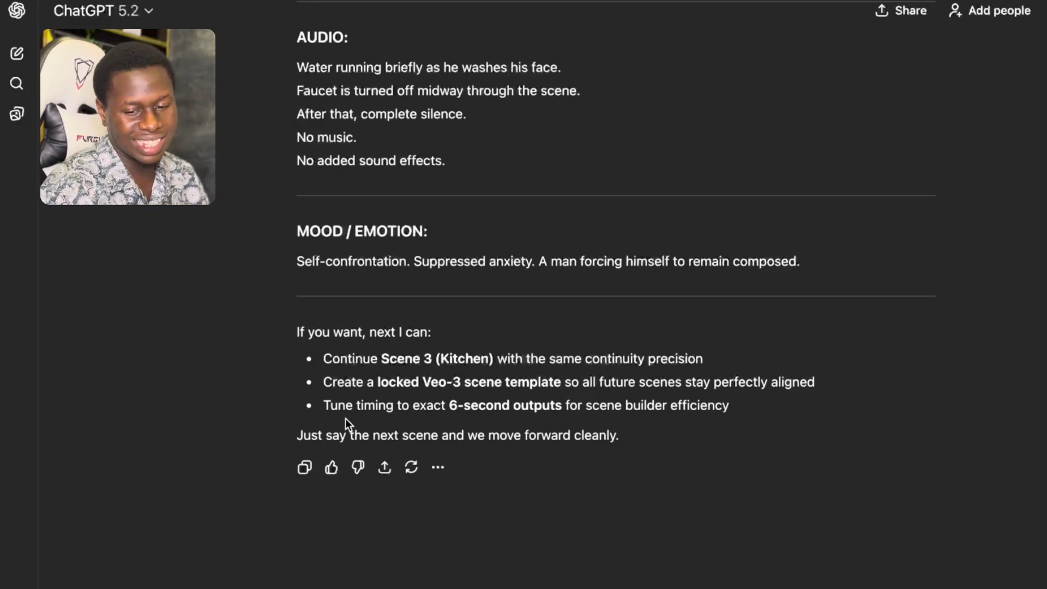
scroll(345, 418, "up", 1)
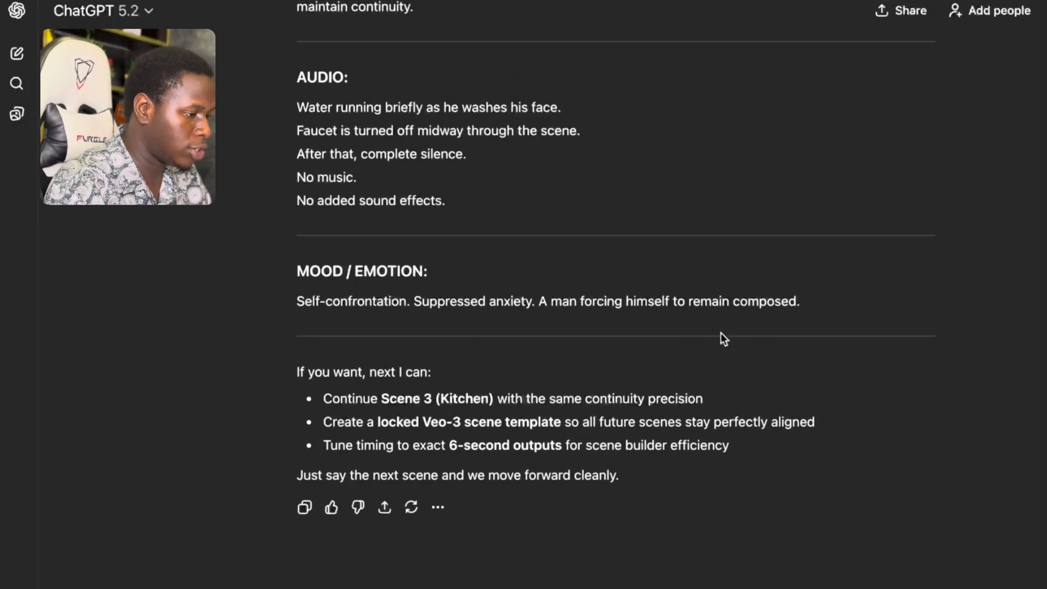
Copy the Scene 2 prompt text from Video Style through Mood / Emotion
left_click_drag(826, 308, 288, 172)
right_click(288, 174)
left_click(330, 205)
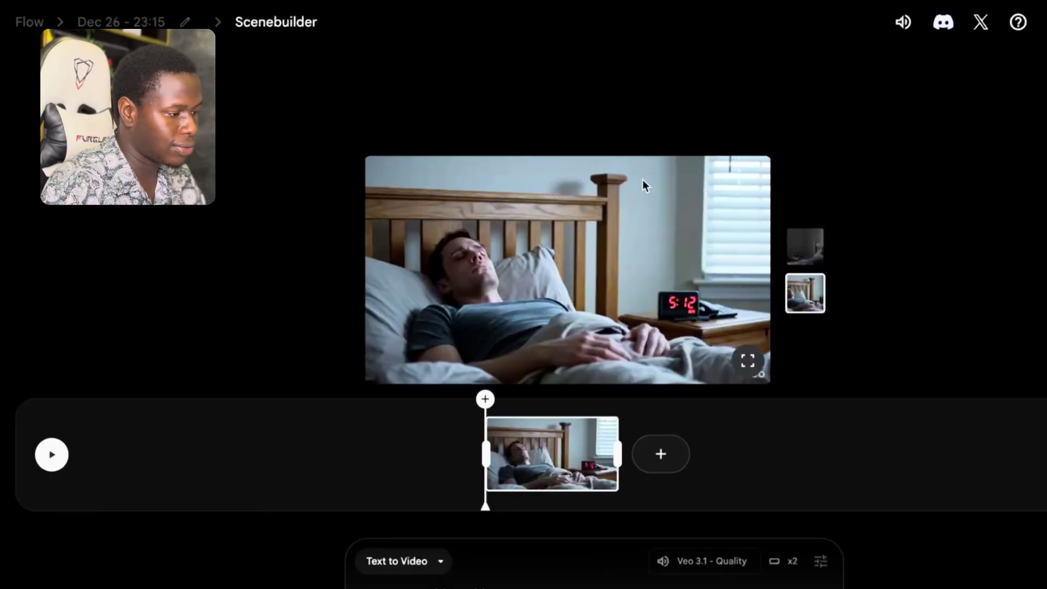
Switch to Flow's Scenebuilder and play back the generated Scene 1 bedroom clip
left_click(52, 455)
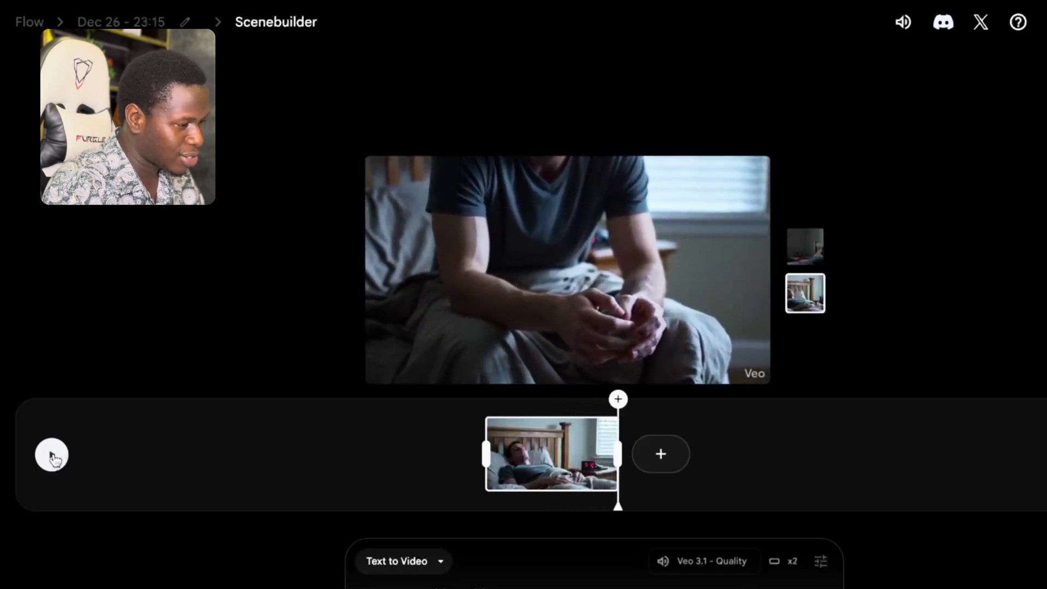
left_click(52, 455)
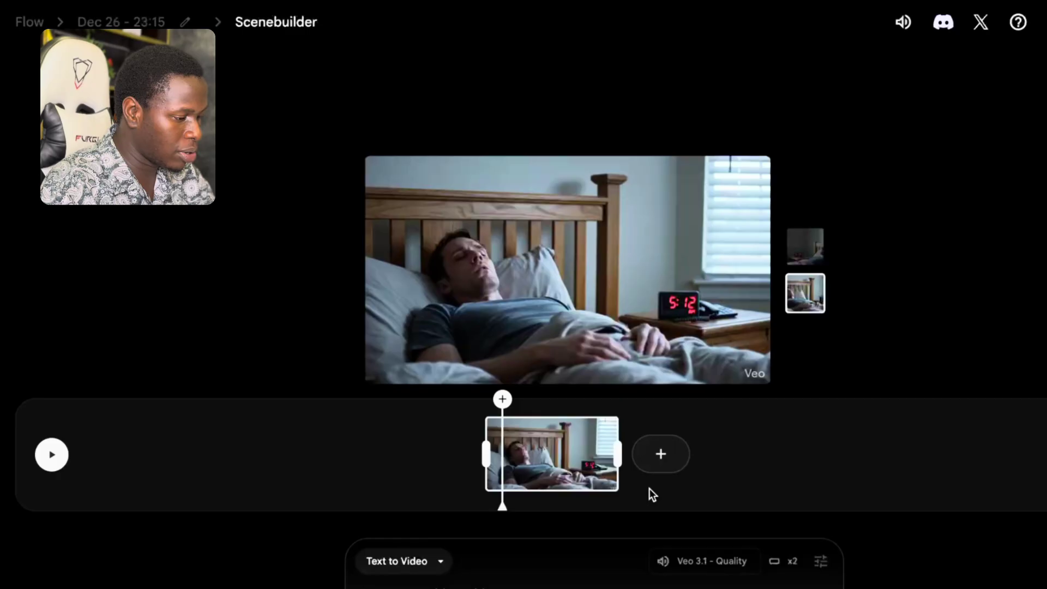
Add a Jump to clip after the bedroom clip, paste the Scene 2 prompt, check it and start generating
left_click(661, 455)
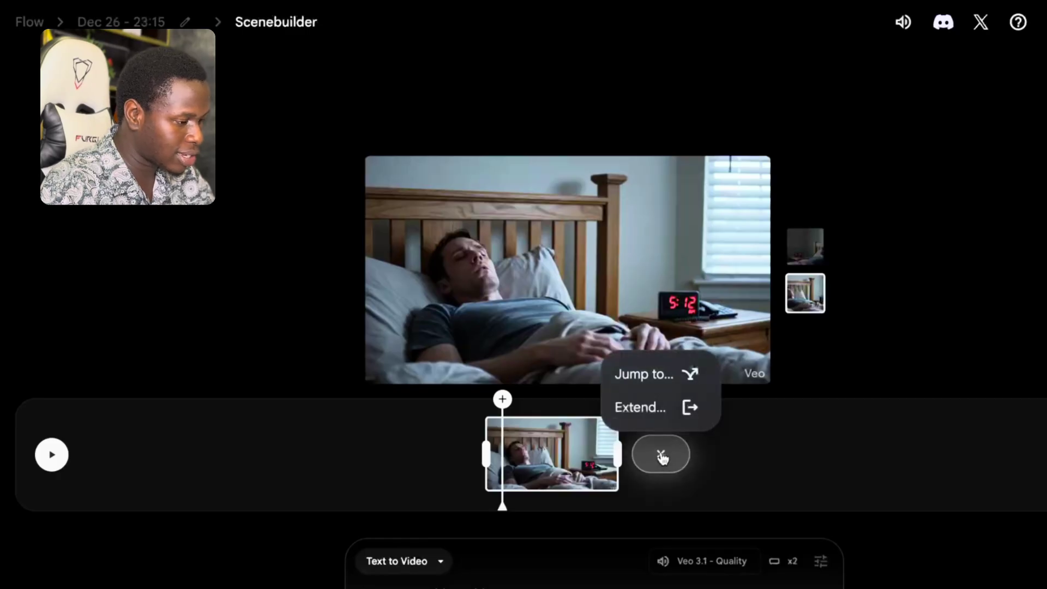
left_click(660, 376)
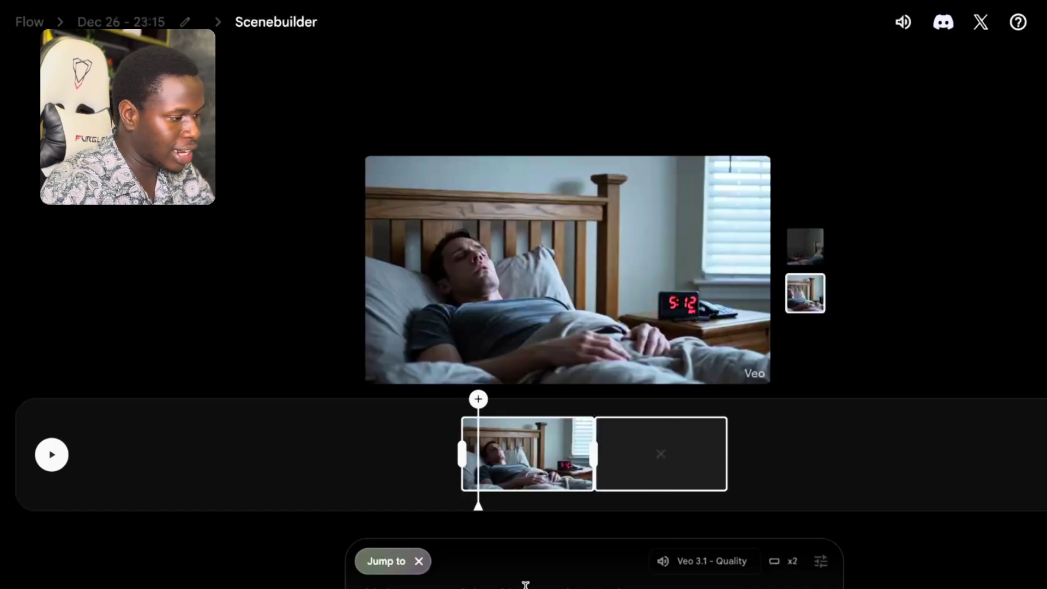
left_click(464, 586)
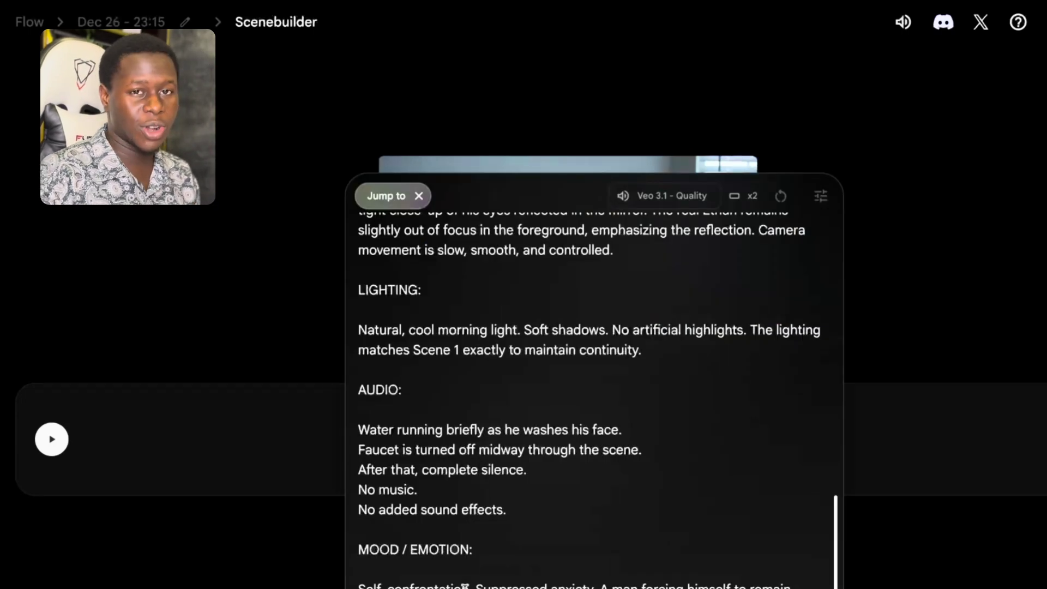
scroll(488, 525, "up", 15)
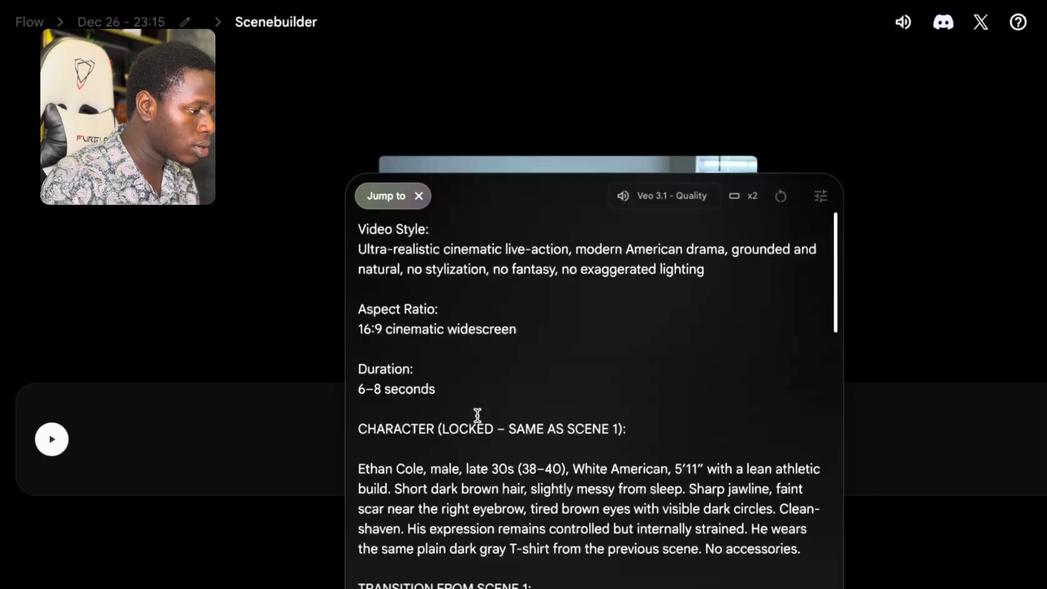
scroll(477, 415, "down", 15)
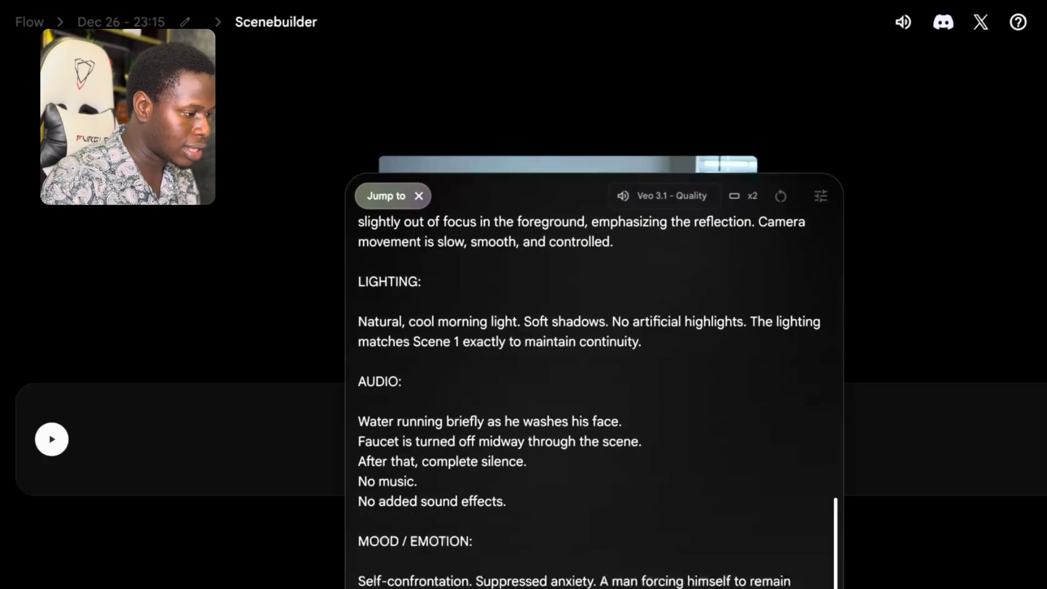
key("Return")
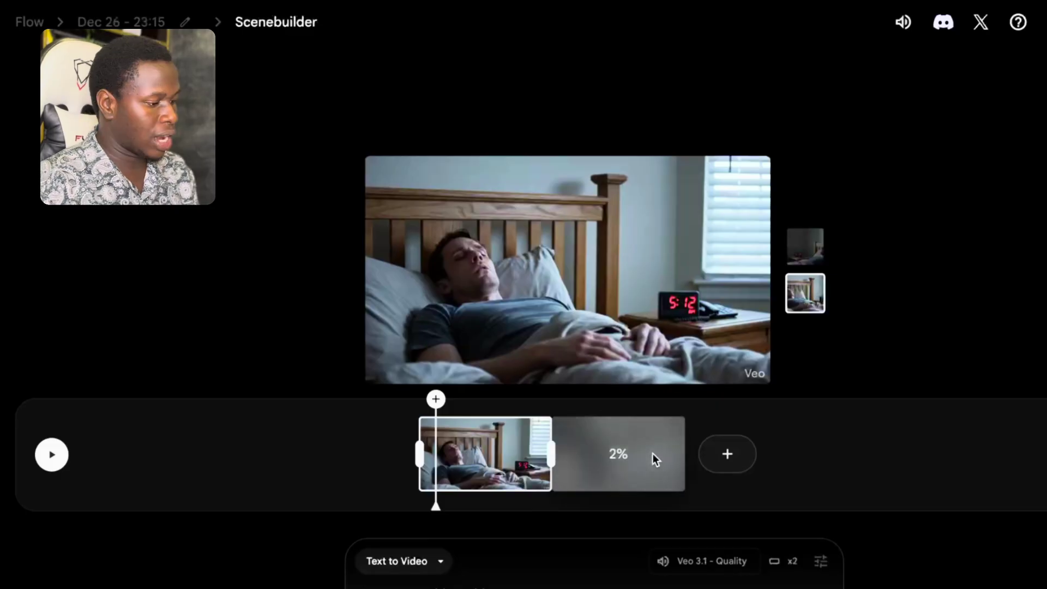
Add another Jump to clip after the generating Scene 2 clip and switch to the ChatGPT conversation
left_click(744, 457)
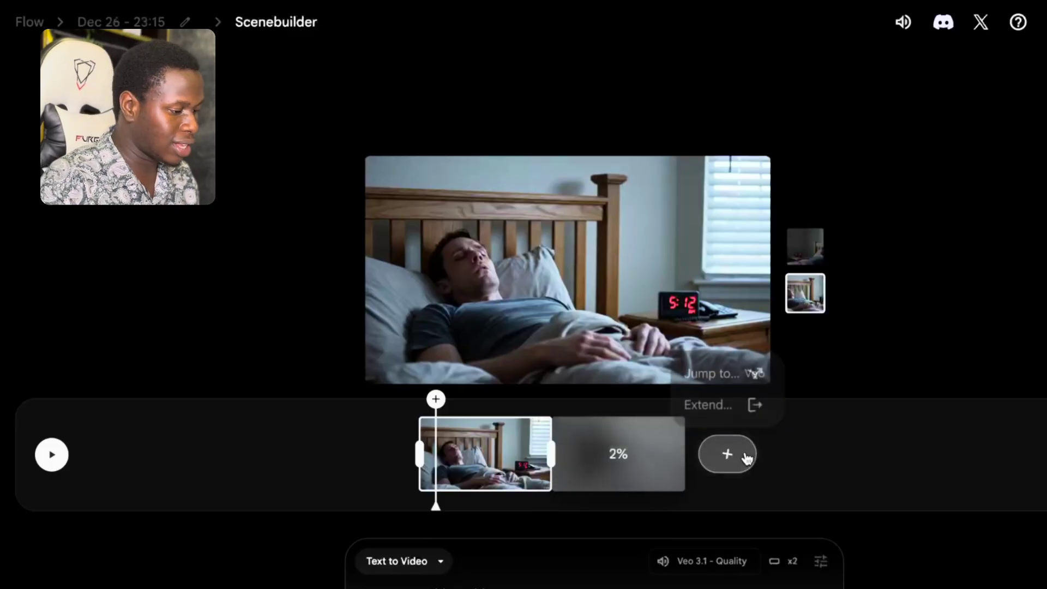
left_click(725, 376)
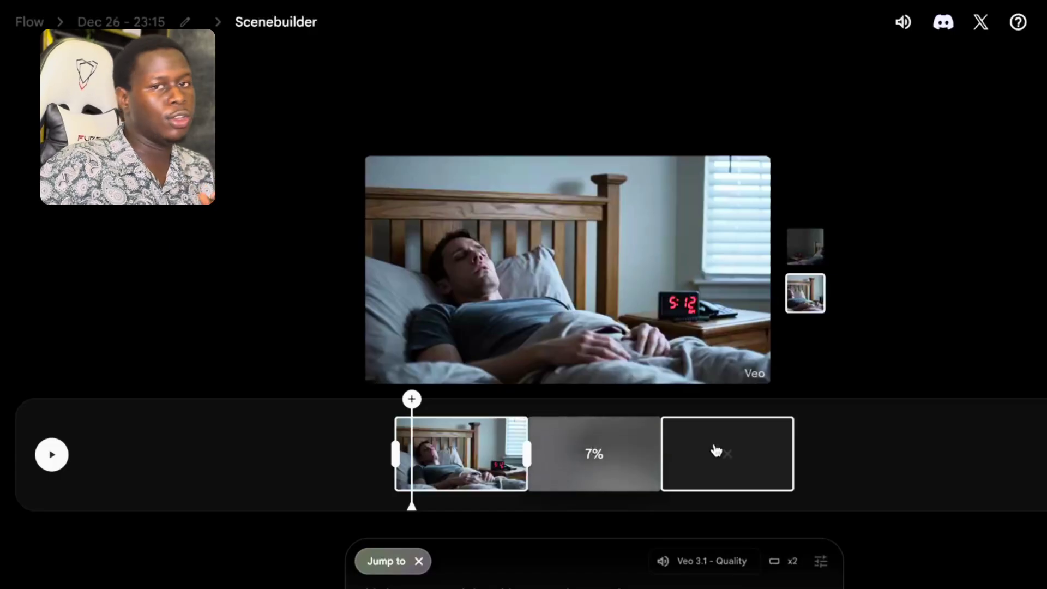
key("alt+Tab")
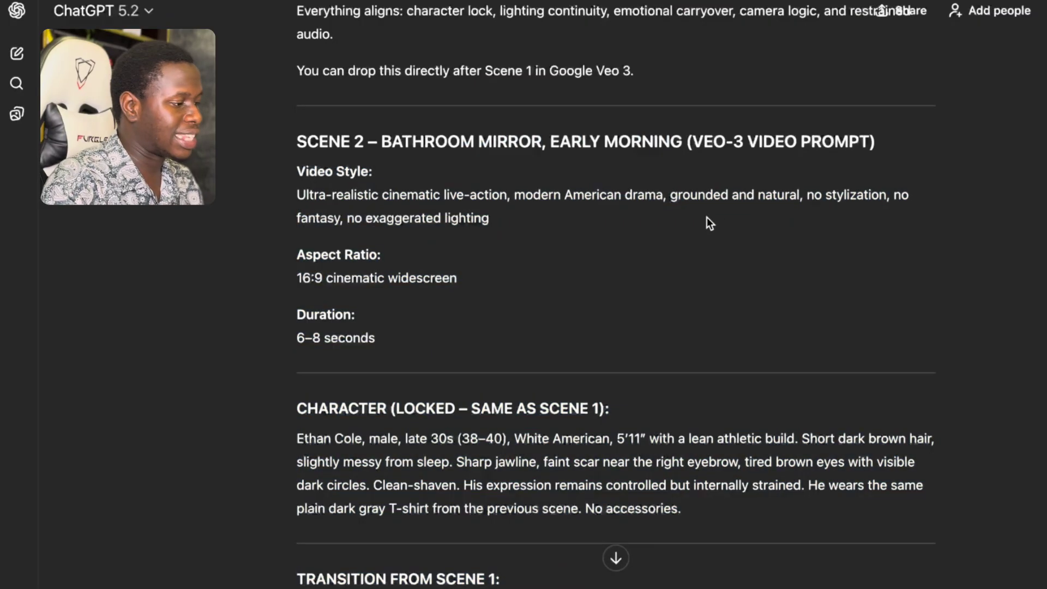
Copy the Scene 3 – Kitchen outline, from Characters through Audio, out of the scene list and paste it into a new message
scroll(706, 217, "up", 3)
scroll(706, 217, "down", 10)
scroll(853, 270, "down", 20)
scroll(852, 270, "up", 12)
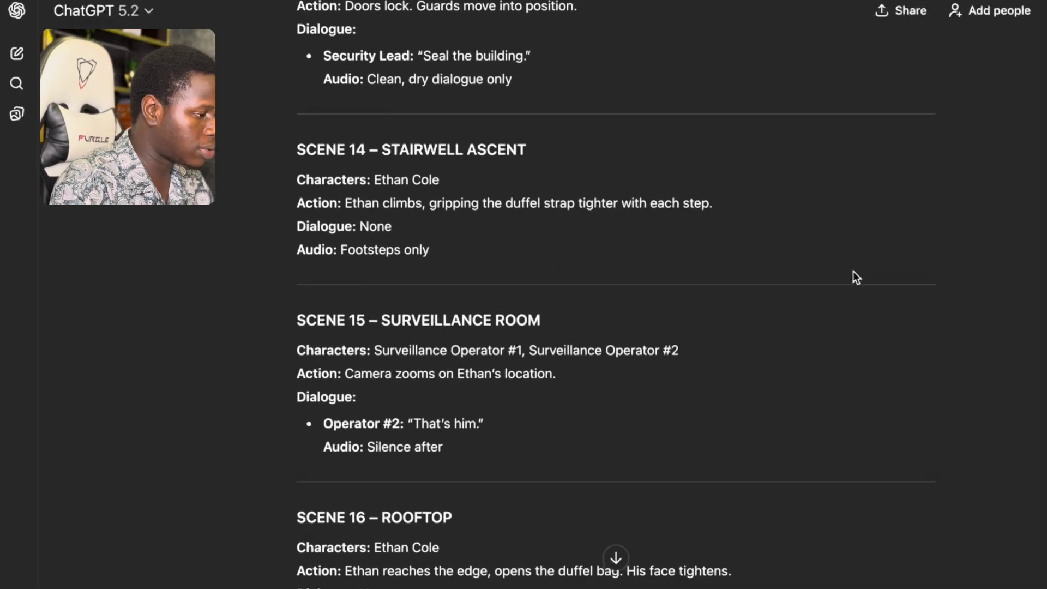
scroll(853, 271, "up", 20)
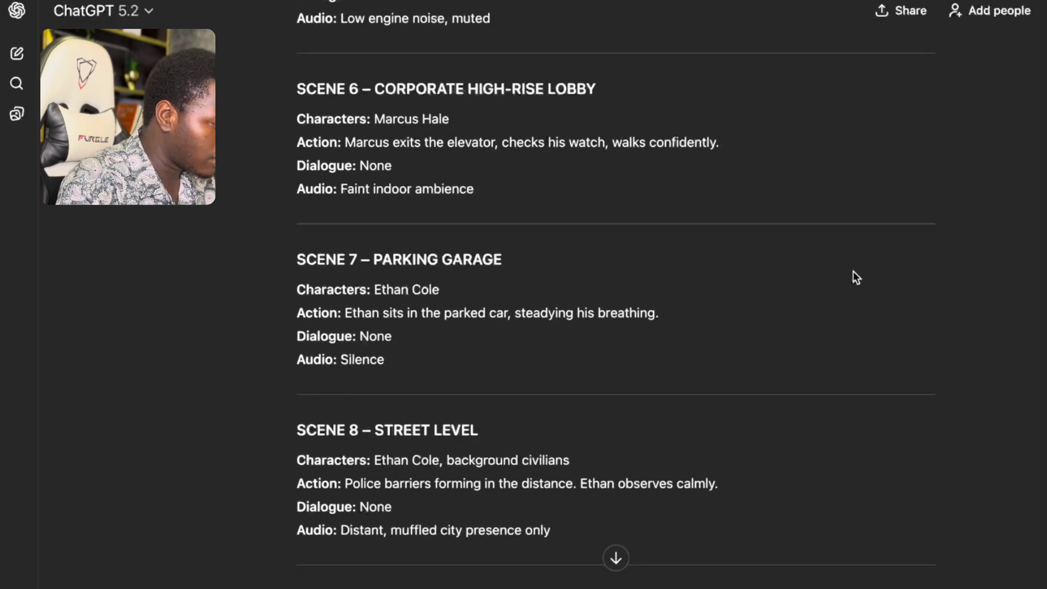
scroll(853, 270, "up", 8)
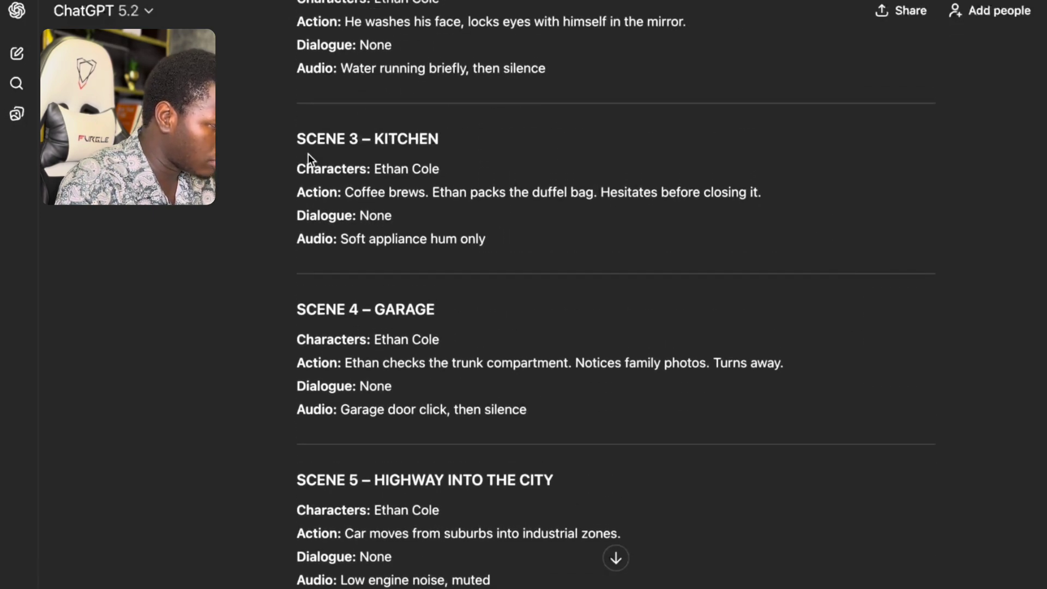
left_click_drag(302, 165, 484, 245)
right_click(327, 169)
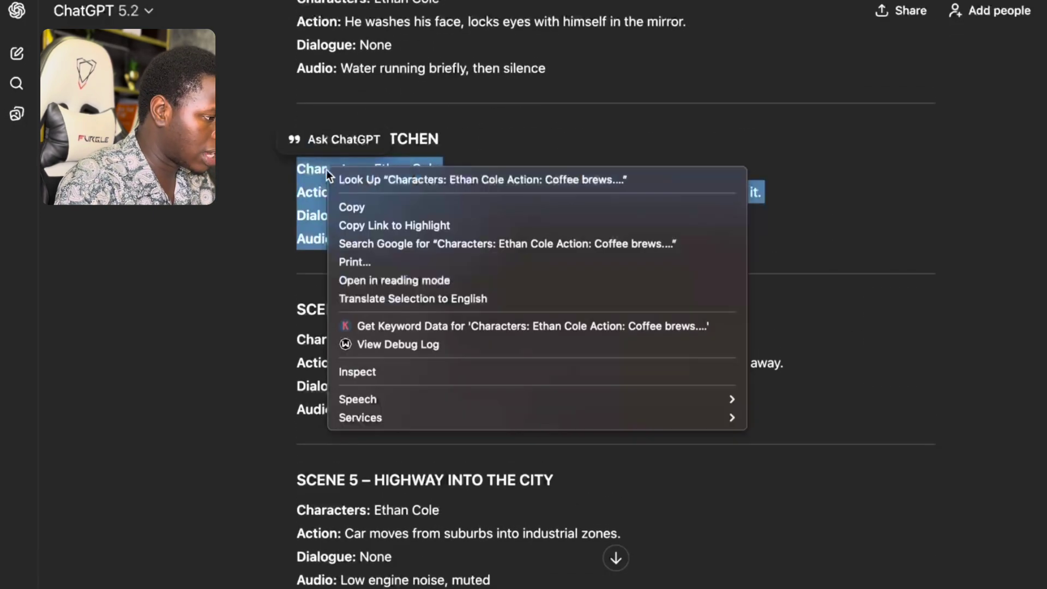
left_click(349, 207)
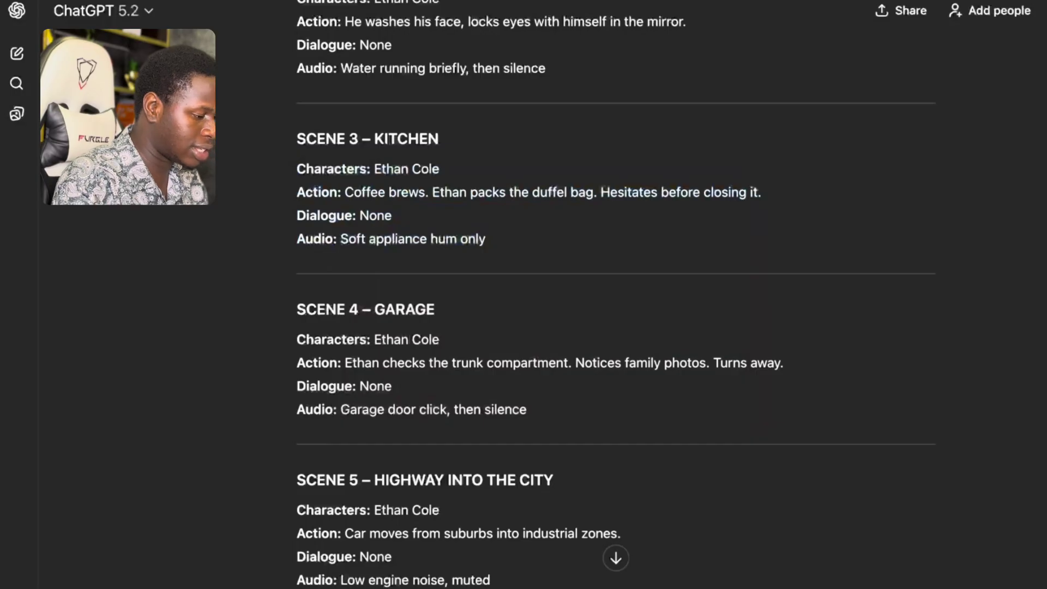
key("super+v")
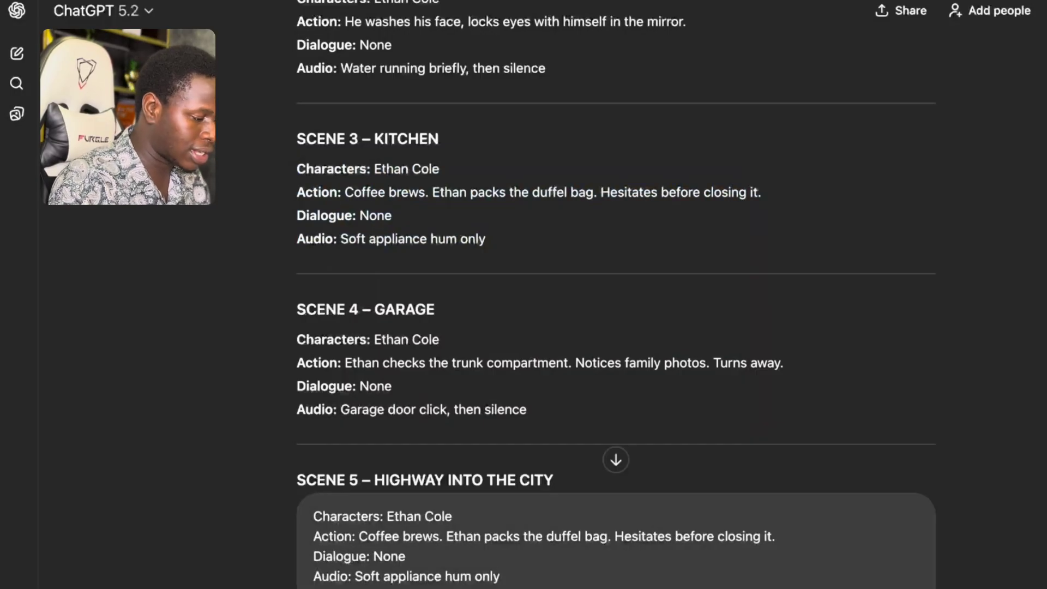
Request a more detailed version like scenes 1 and 2, with smooth transitions and everything aligned for google veo3 scene builder, and send the message
key("shift+Return")
key("shift+Return")
type("i want you to make this al")
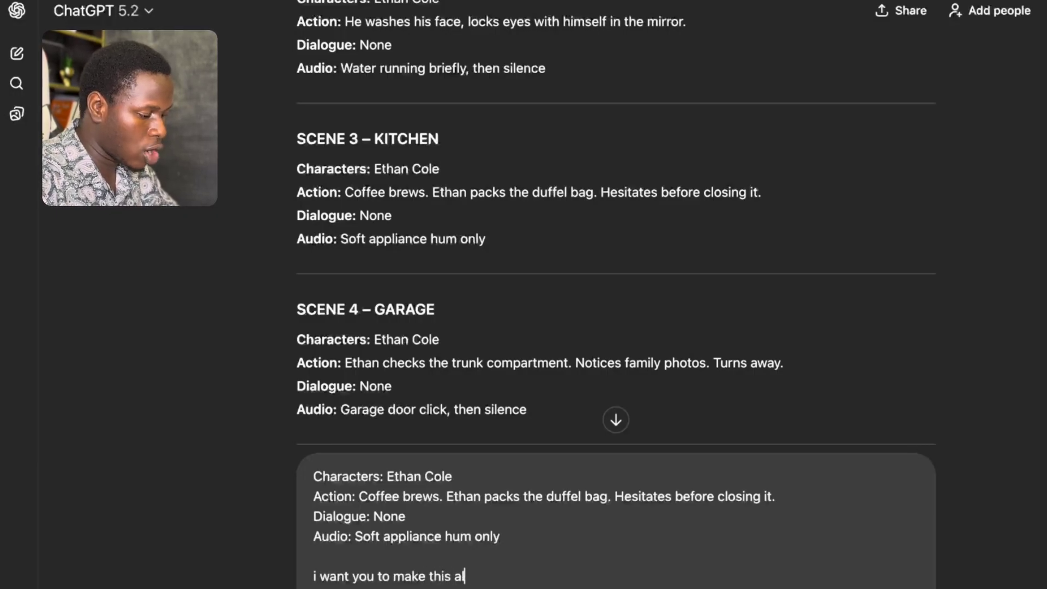
type("so more detailed,")
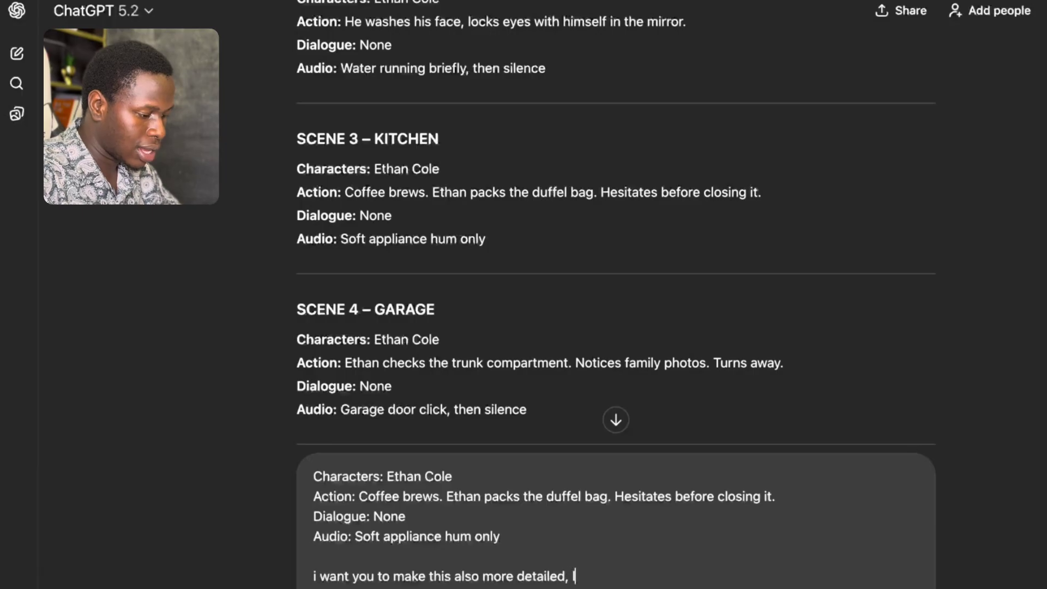
type("like you did for scene 1 and 3")
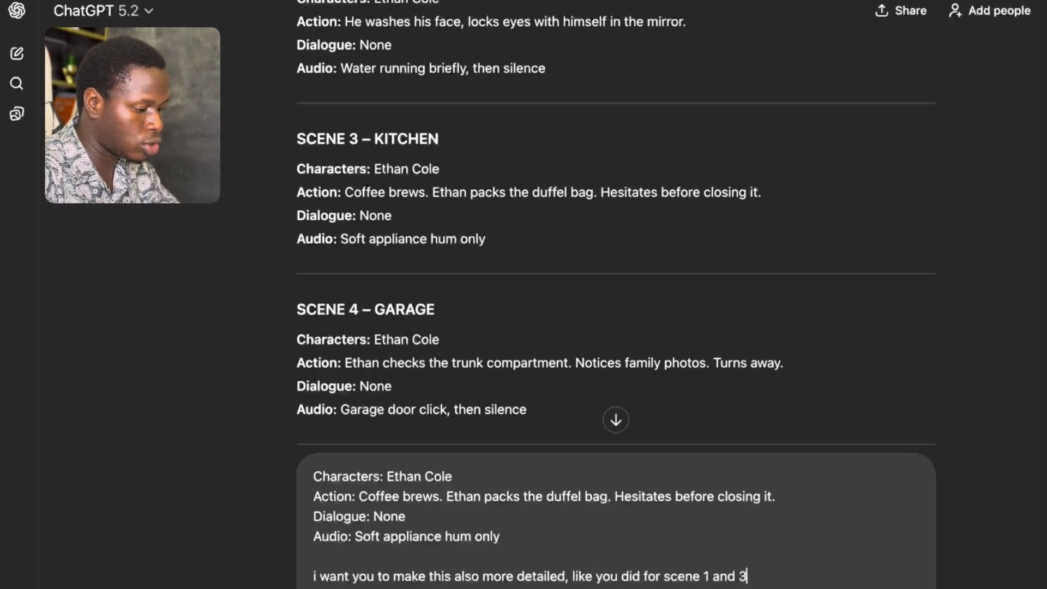
key("BackSpace")
type("2 and make sure it transit")
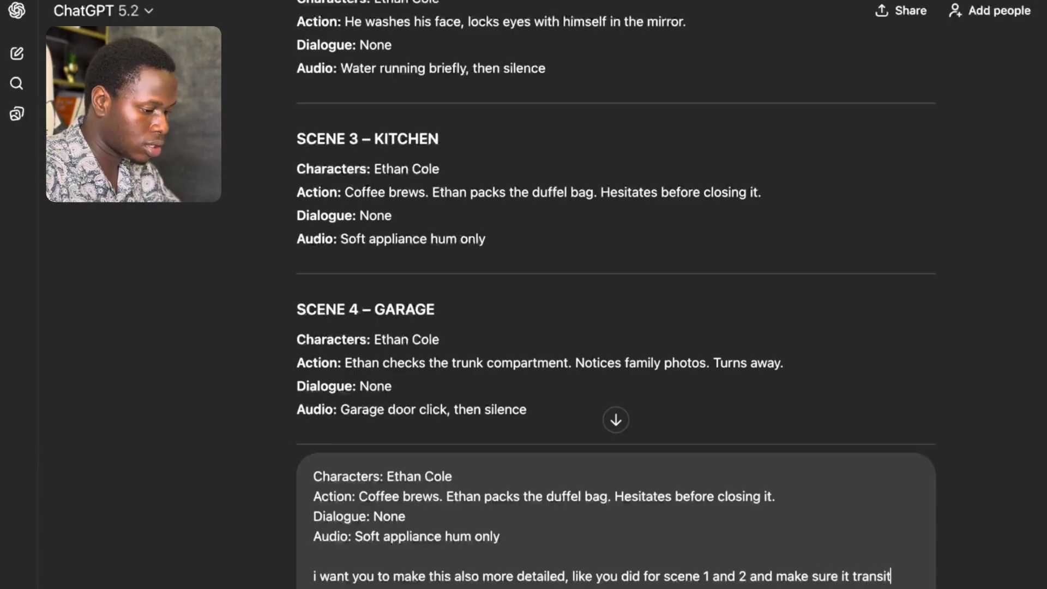
type(" smoo")
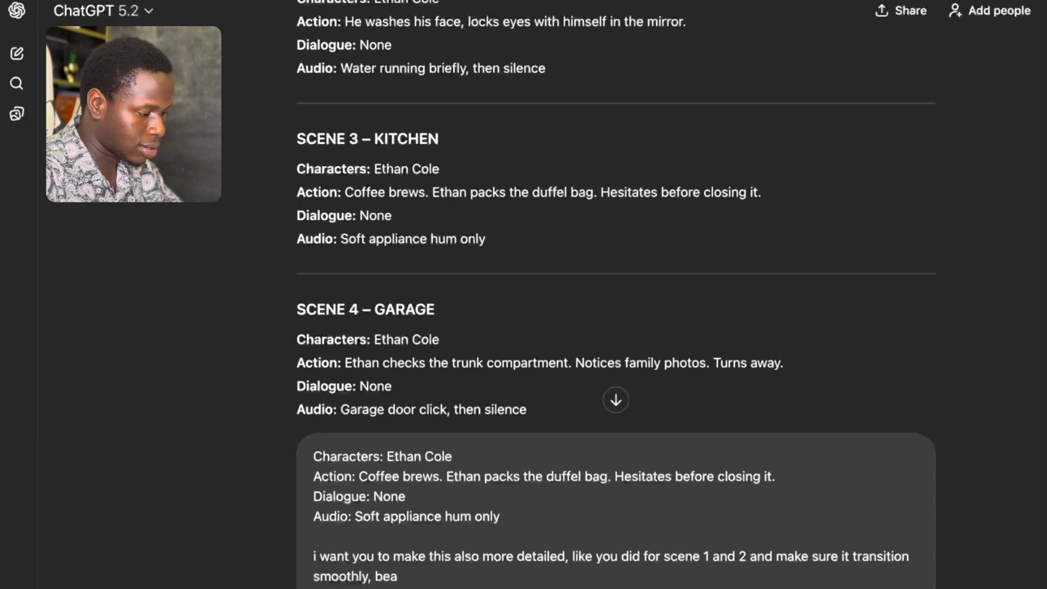
type("thly, because i am")
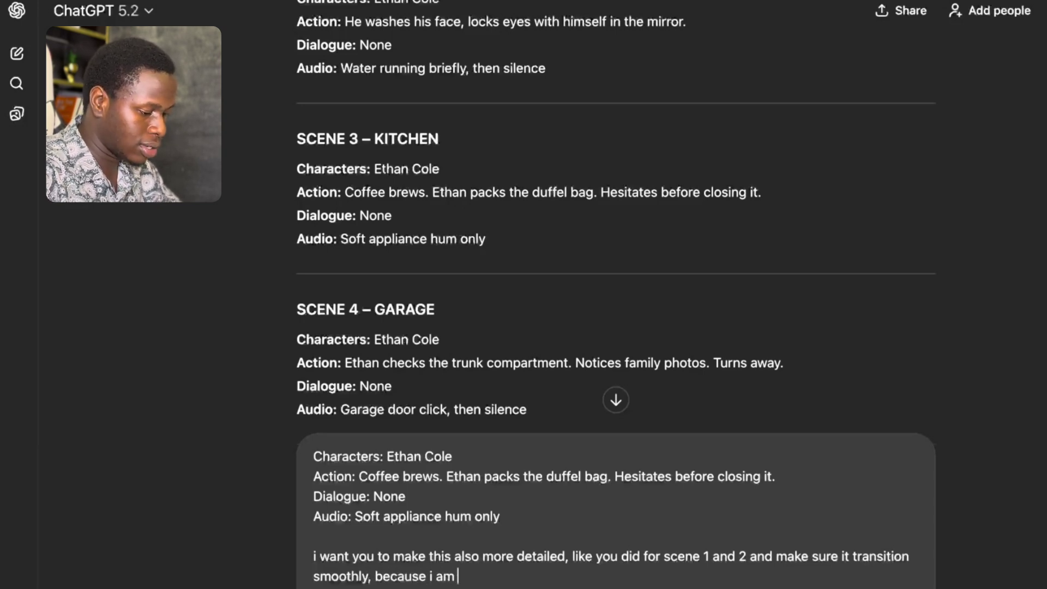
type(" using ")
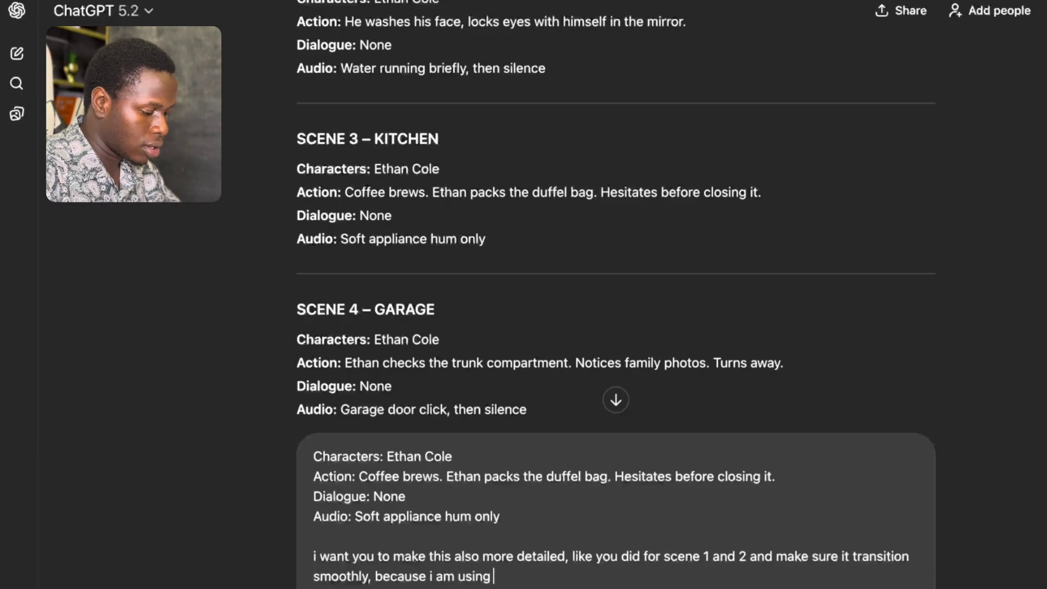
type("google veo3 scene builder and i w")
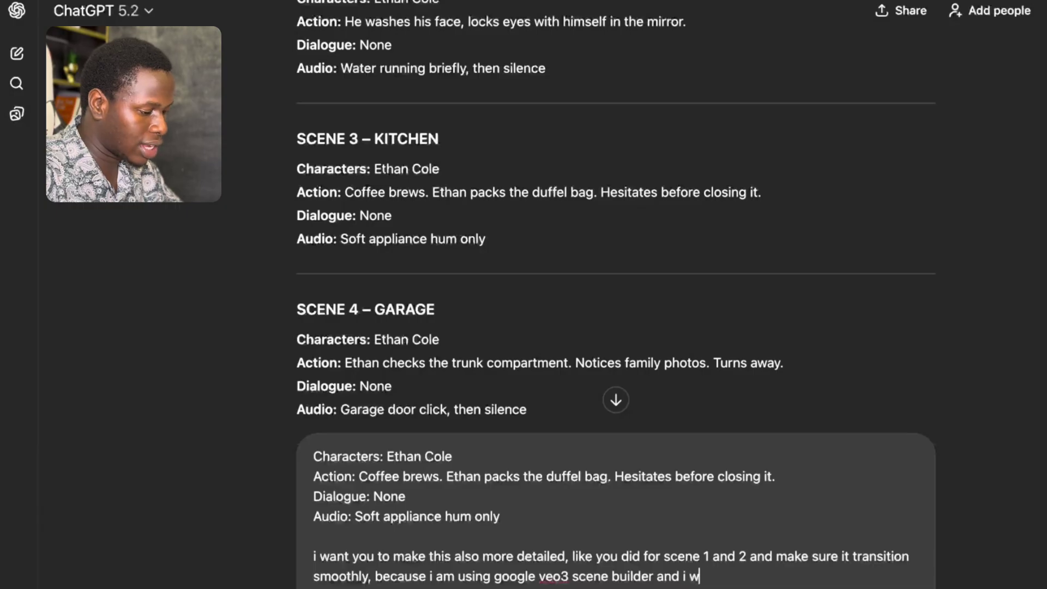
type("everything to align.")
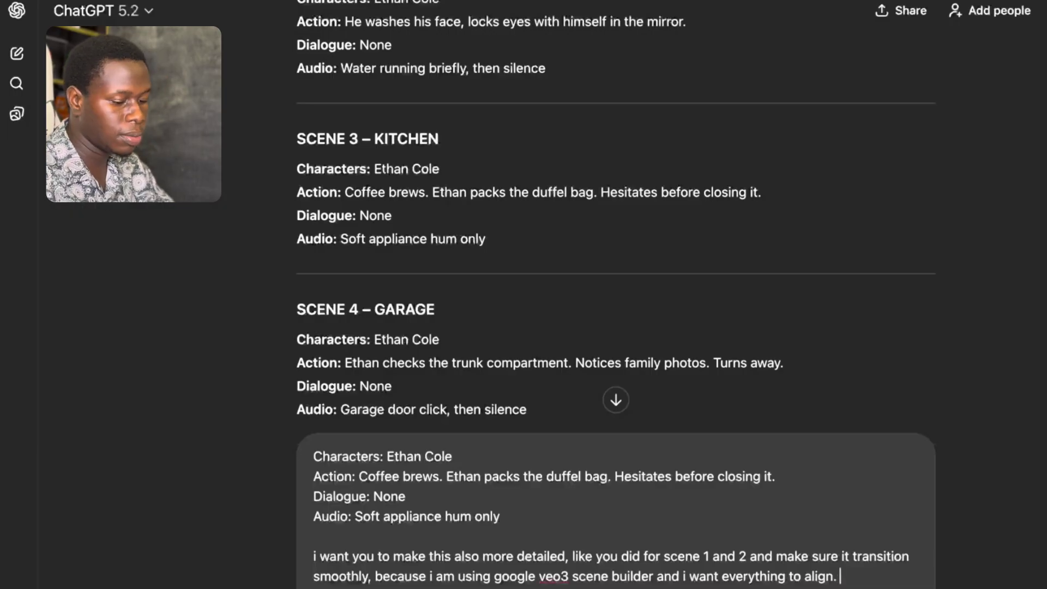
key("Return")
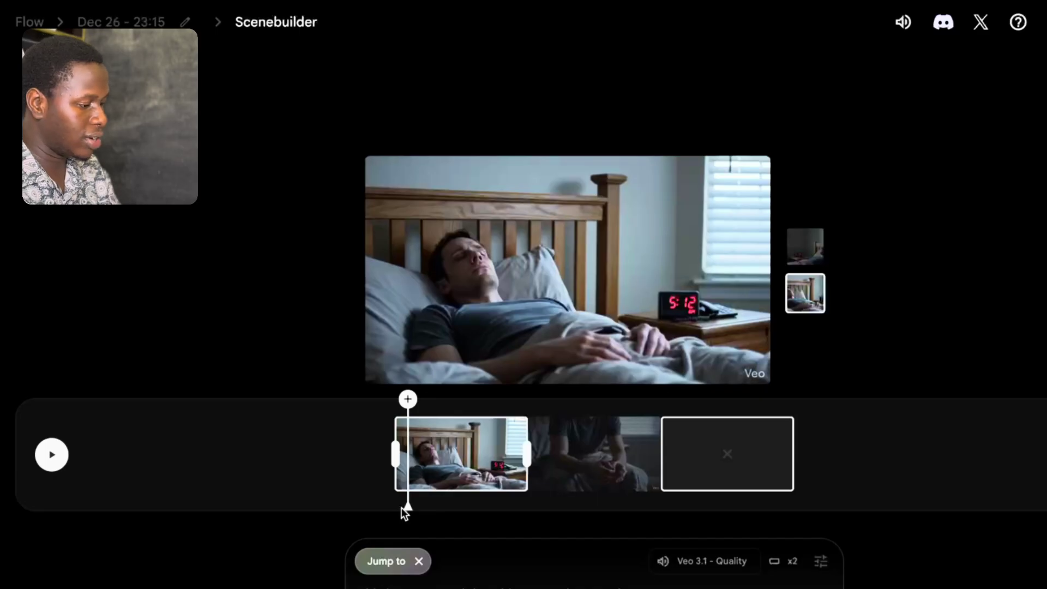
Play back the Scene 1 and Scene 2 clips from the start of the timeline in Flow's Scenebuilder
left_click_drag(401, 508, 364, 507)
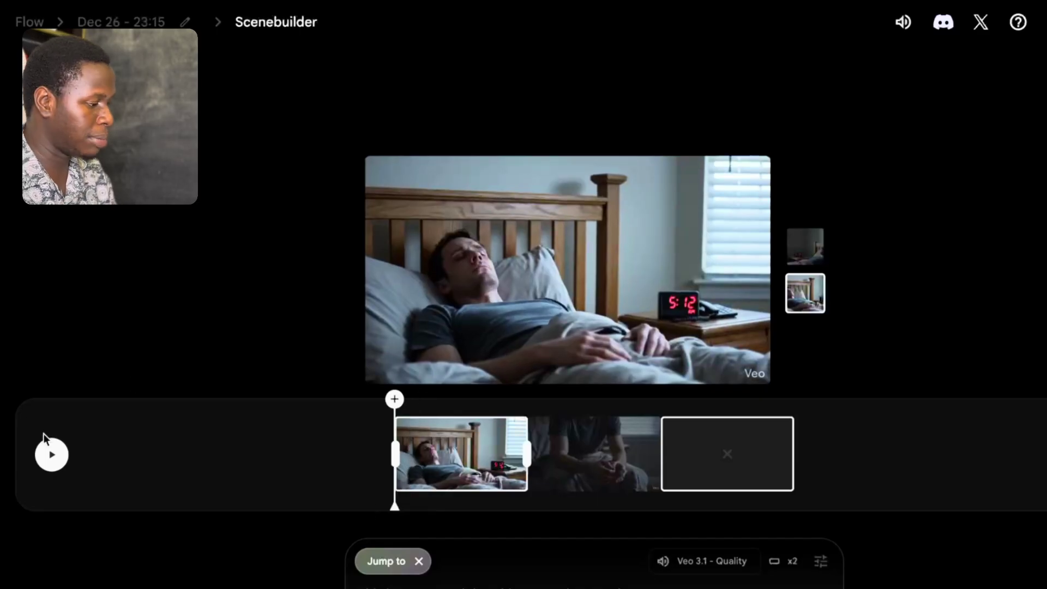
left_click(51, 456)
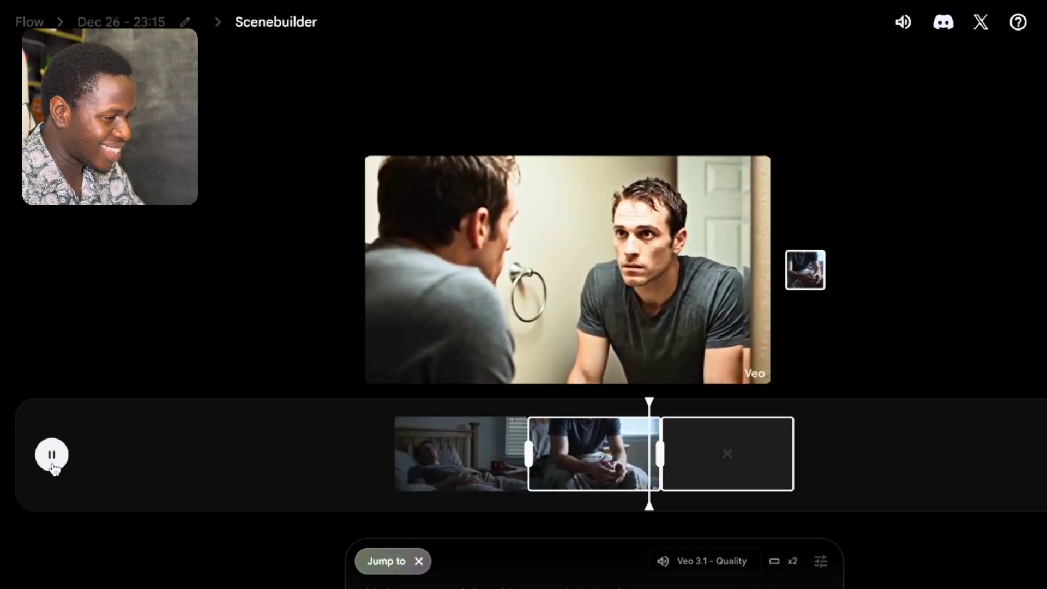
left_click(52, 455)
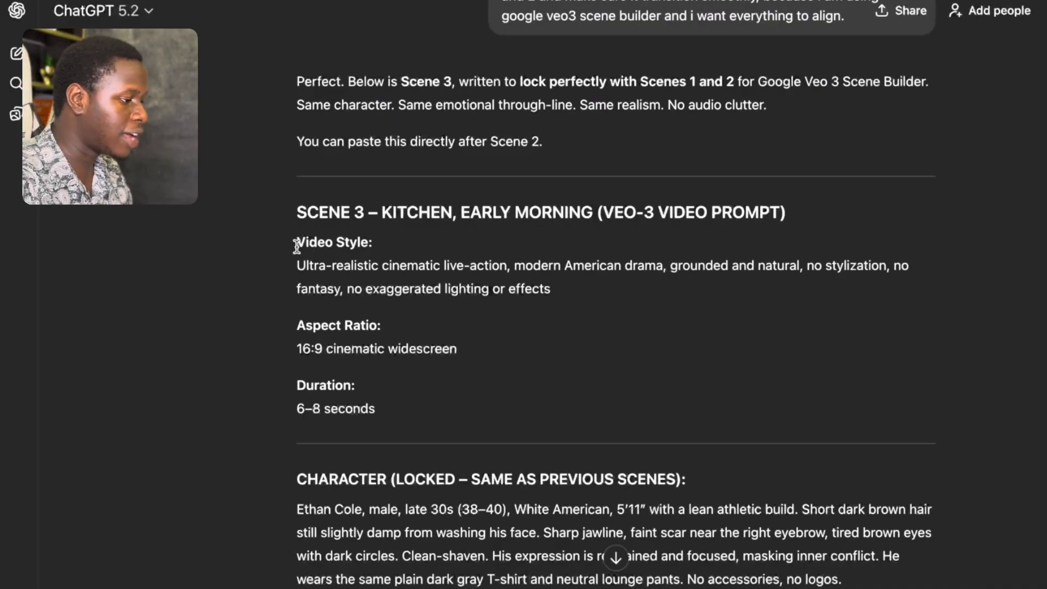
Copy the detailed Scene 3 kitchen prompt in ChatGPT from Video Style through Mood / Emotion
left_click_drag(294, 243, 806, 446)
scroll(460, 443, "down", 8)
scroll(460, 442, "down", 1)
scroll(510, 351, "up", 3)
scroll(553, 338, "down", 8)
scroll(553, 336, "down", 5)
scroll(371, 480, "down", 3)
scroll(655, 479, "down", 1)
scroll(654, 480, "down", 2)
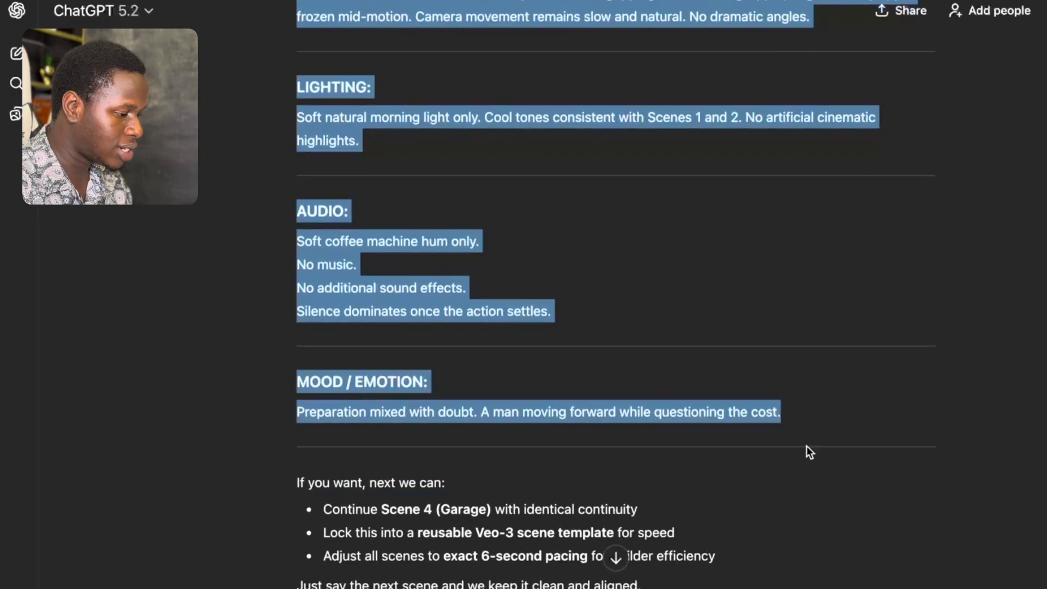
right_click(395, 402)
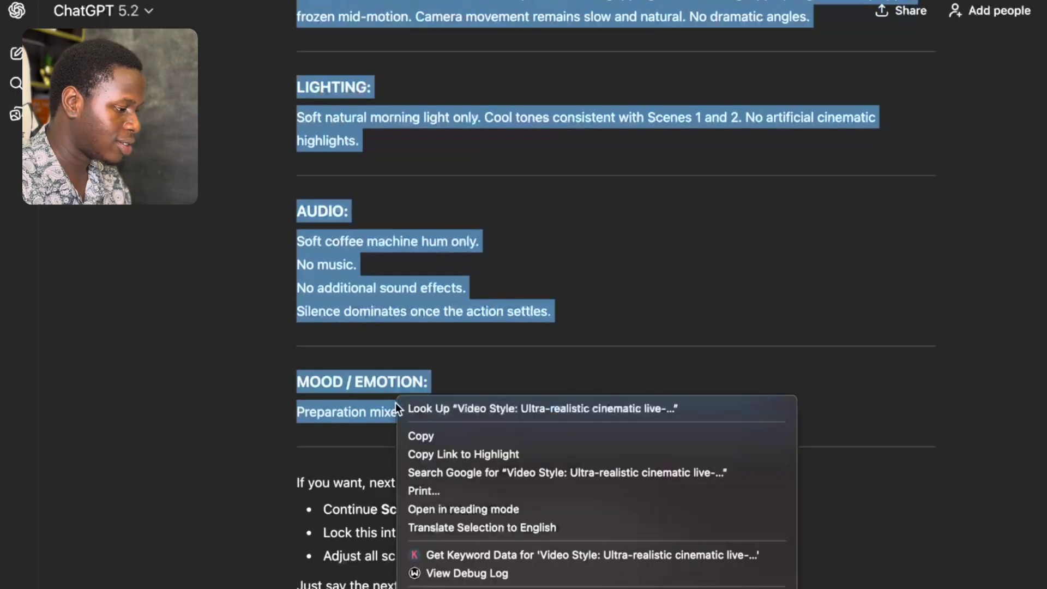
left_click(428, 436)
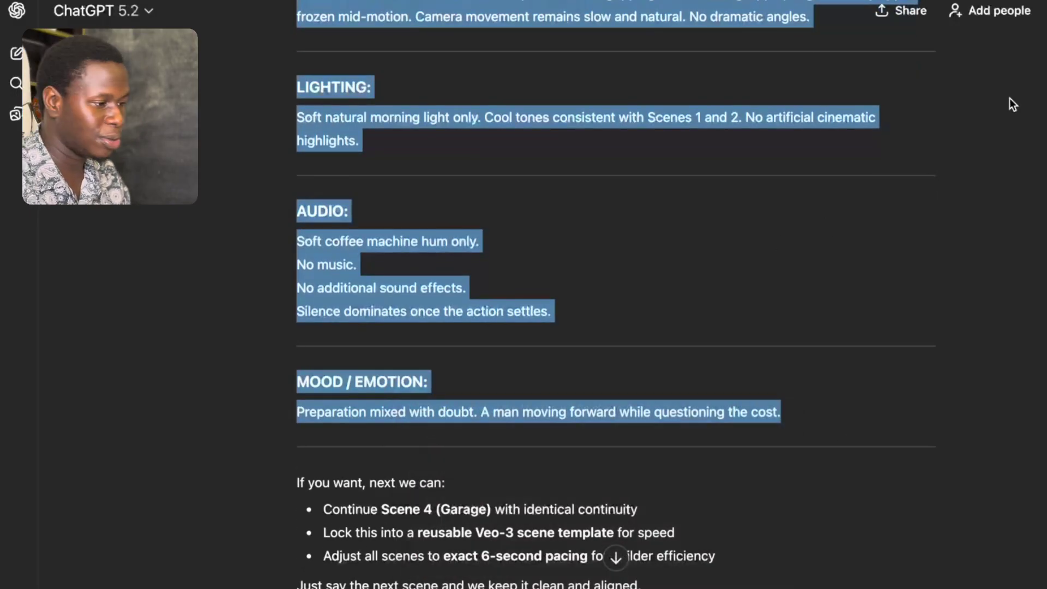
Switch to Flow's Scenebuilder, generate the Jump to clip from the pasted Scene 3 prompt, and add another Jump to clip after it
key("super+Tab")
left_click(518, 581)
key("super+v")
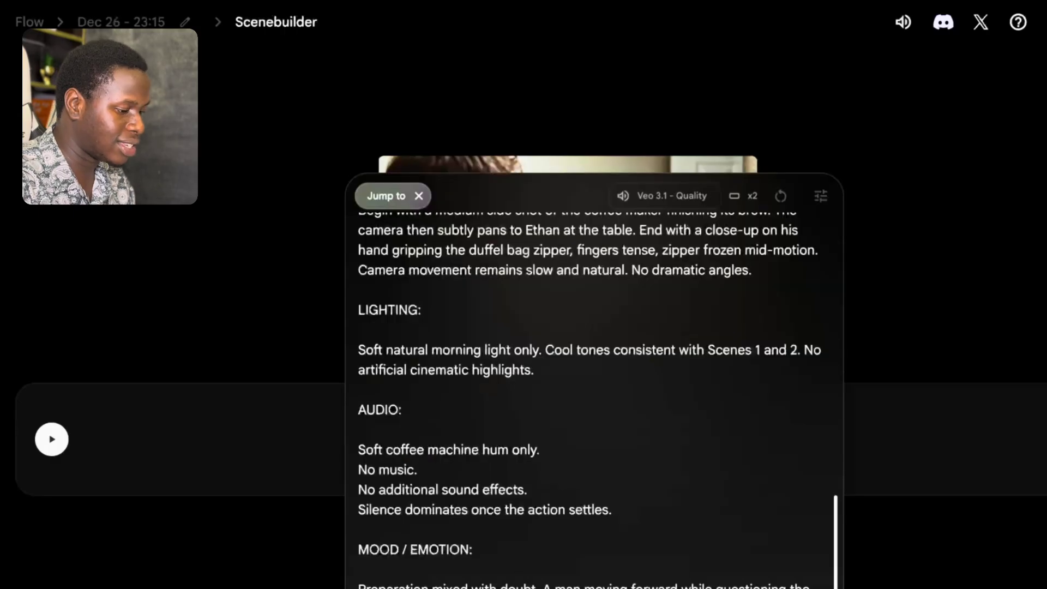
key("Return")
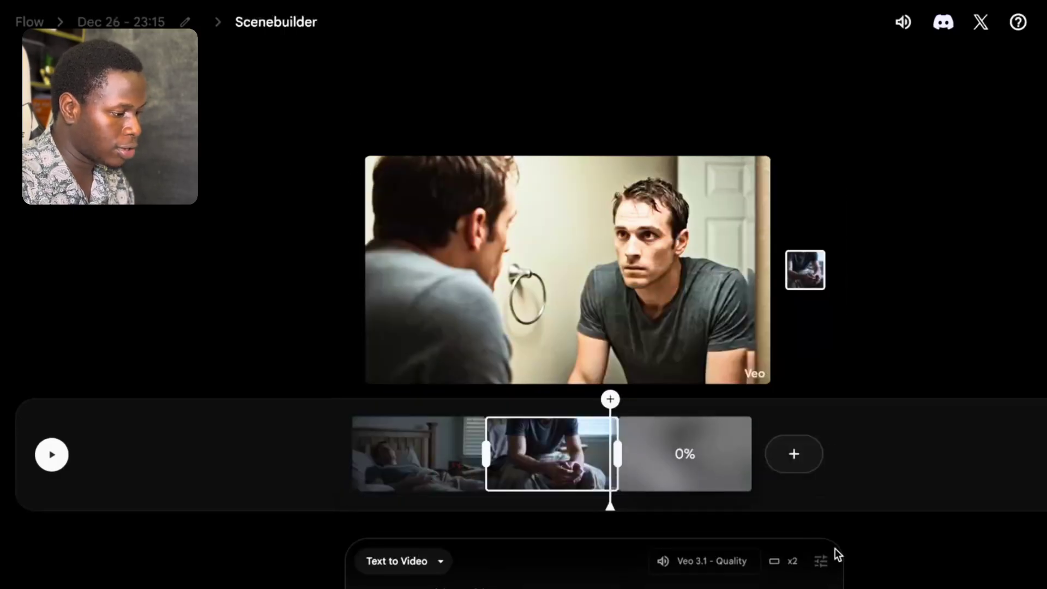
left_click(771, 458)
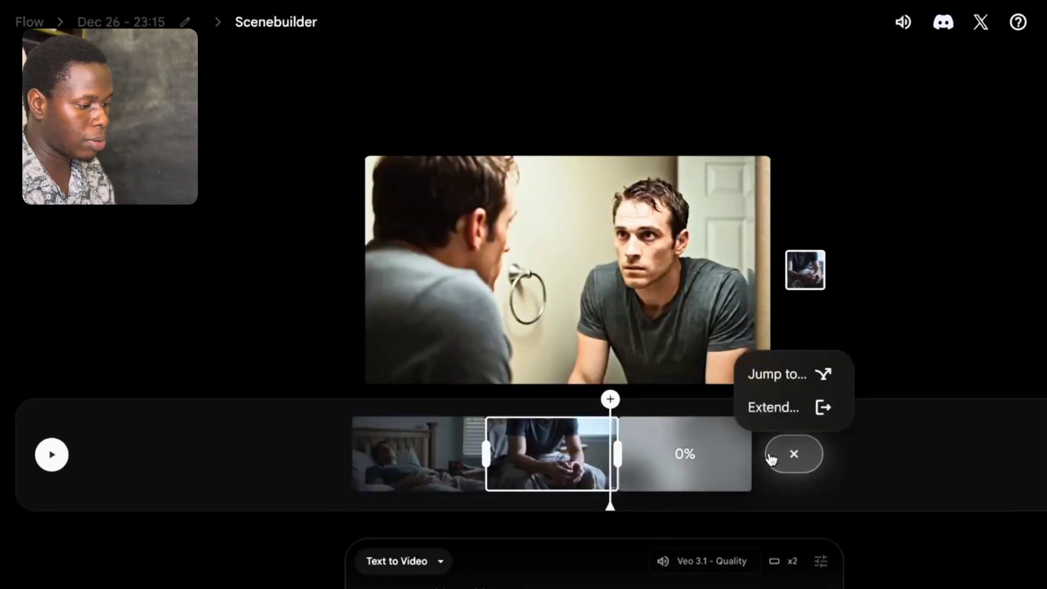
left_click(790, 372)
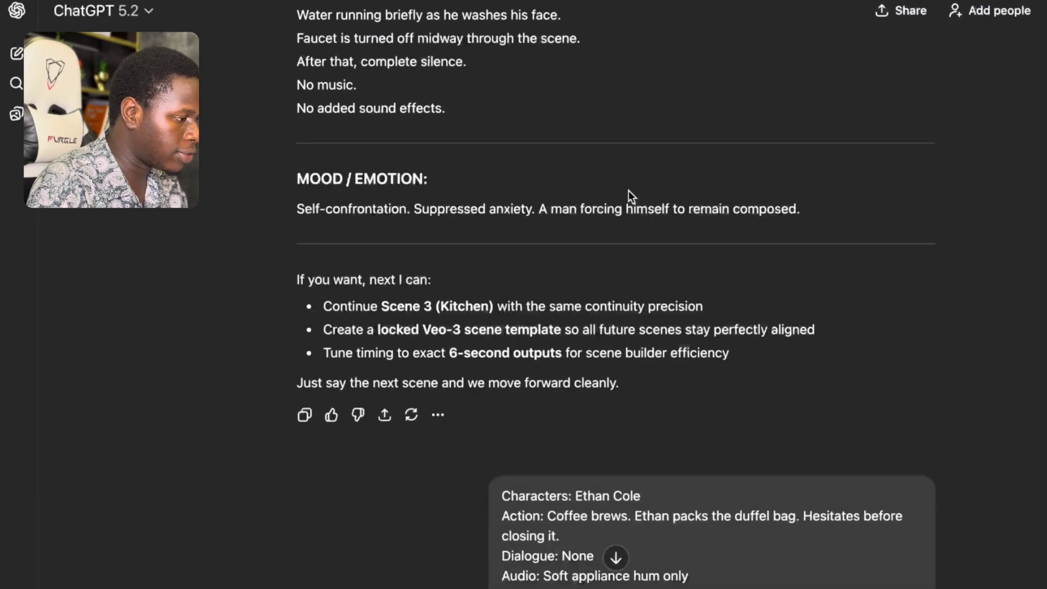
Copy the Scene 4 – Garage outline from ChatGPT's scene list and paste it into a new message
scroll(628, 191, "up", 20)
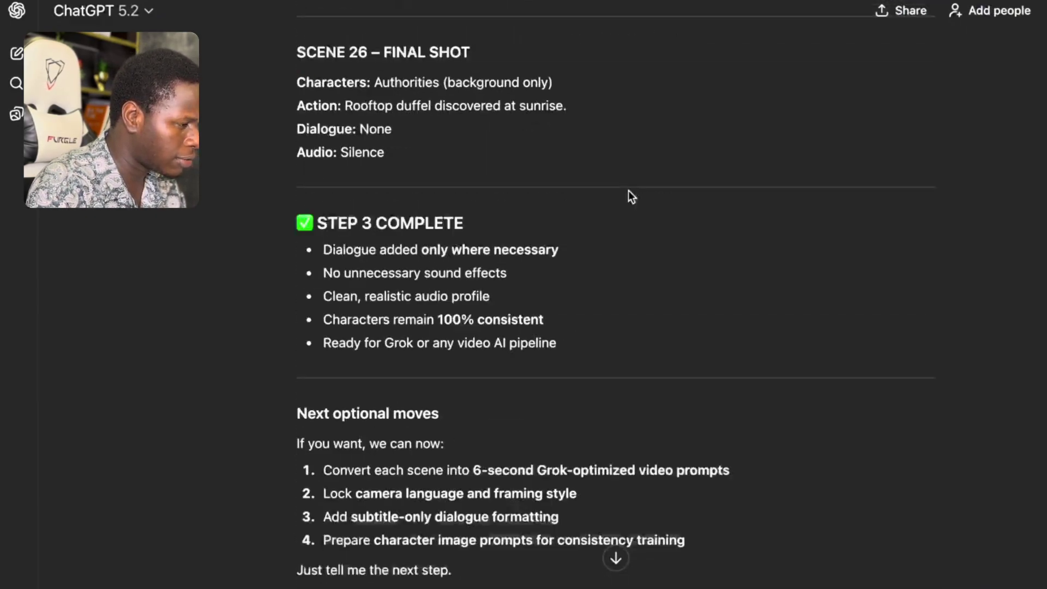
scroll(628, 190, "up", 20)
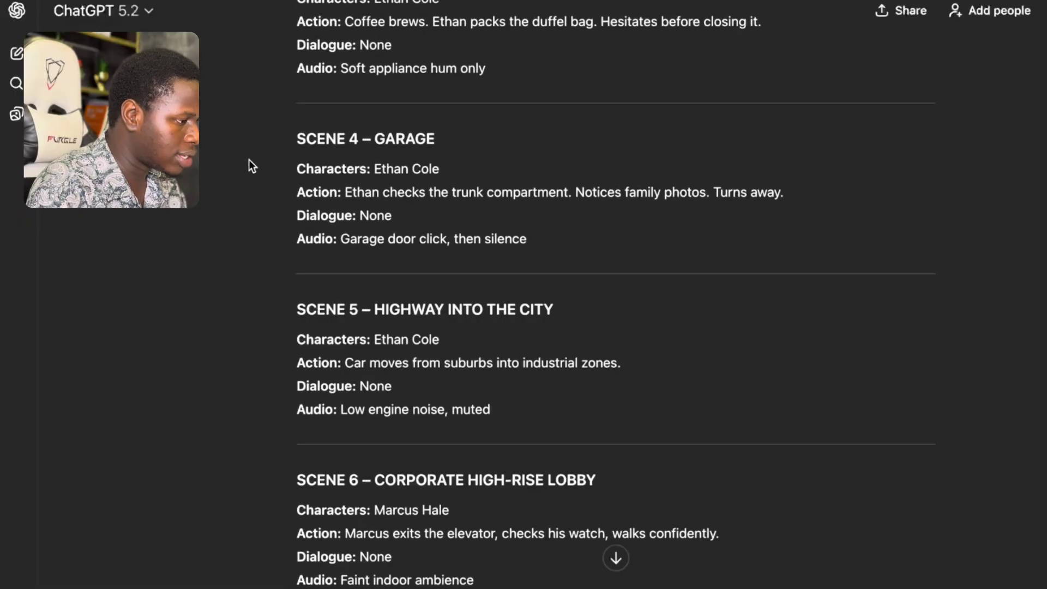
left_click_drag(272, 166, 578, 263)
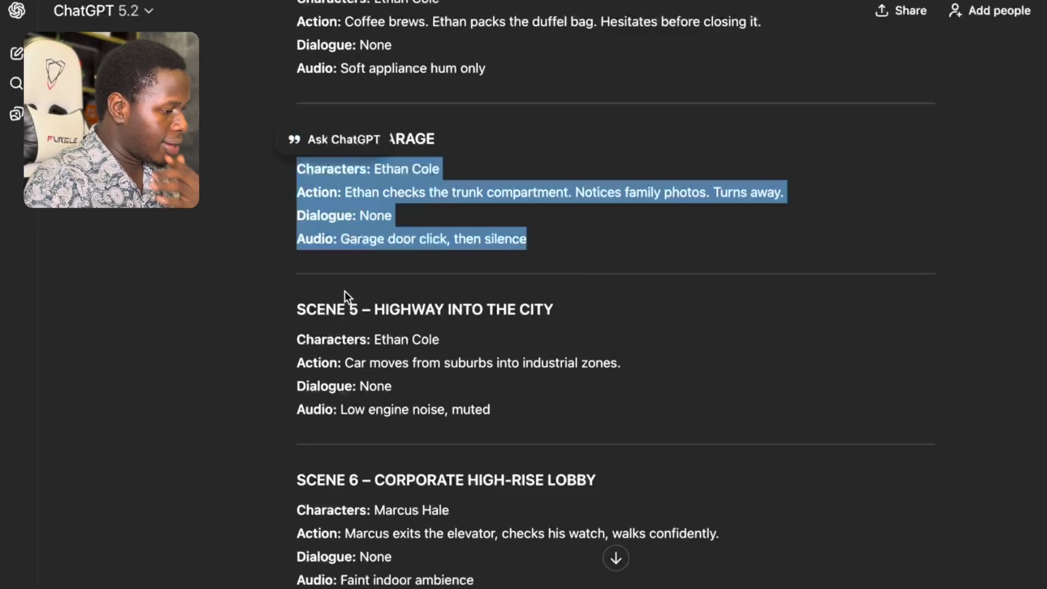
right_click(348, 247)
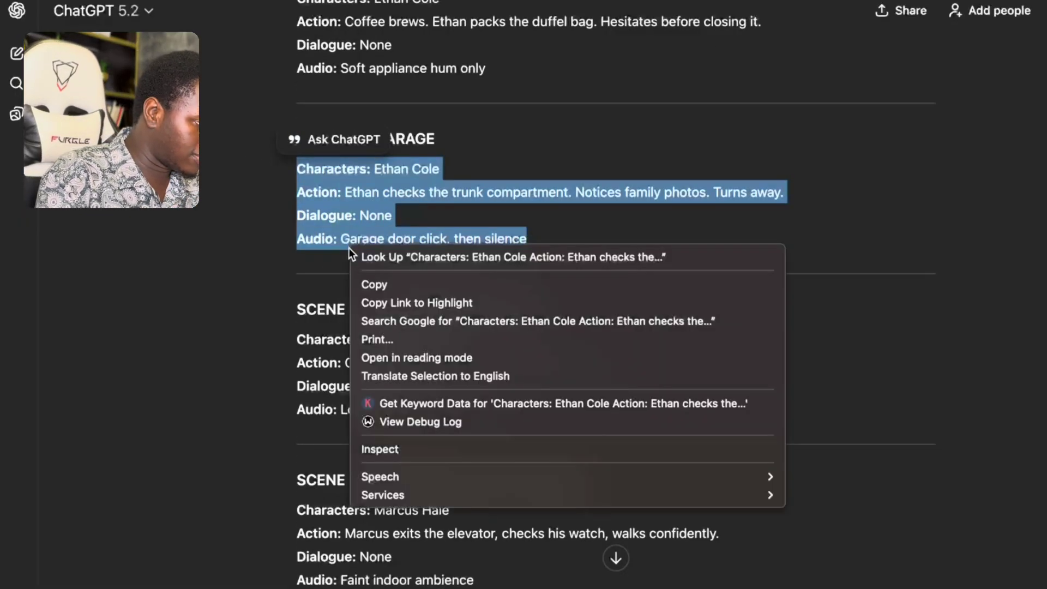
left_click(380, 285)
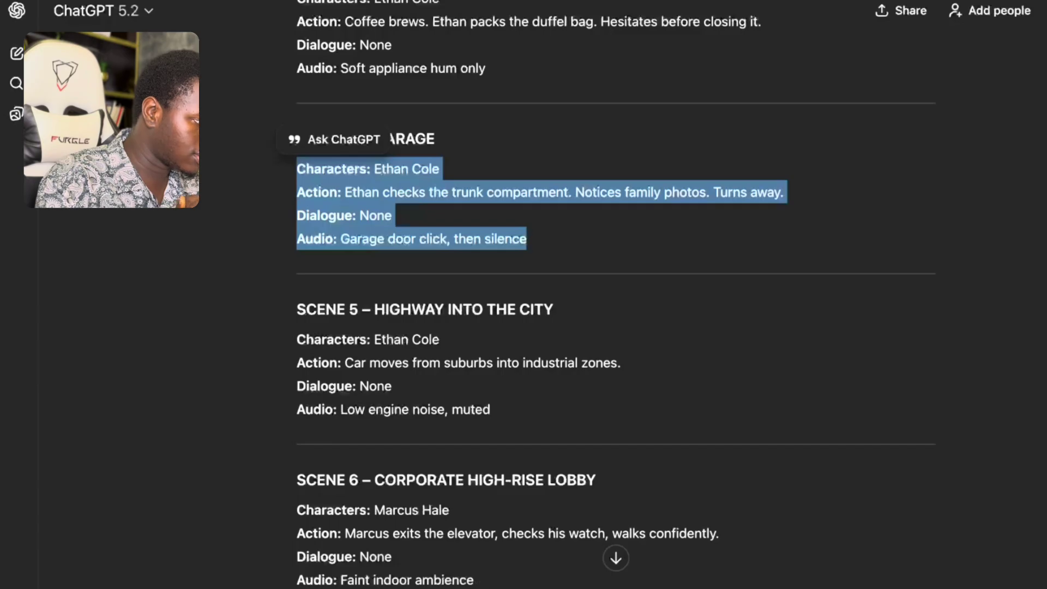
key("super+v")
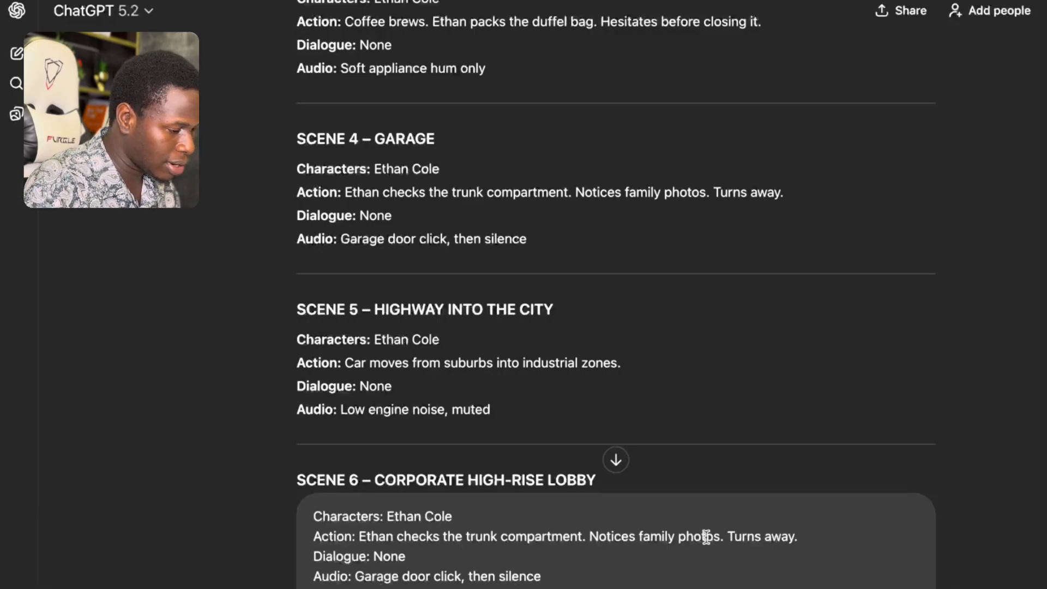
Below the pasted outline, request a tiny dialogue in scene 4, detailed like scenes 1, 2 and 3 and aligned for google veo3 scene builder, and send it
key("shift+Return")
key("shift+Return")
key("shift+Return")
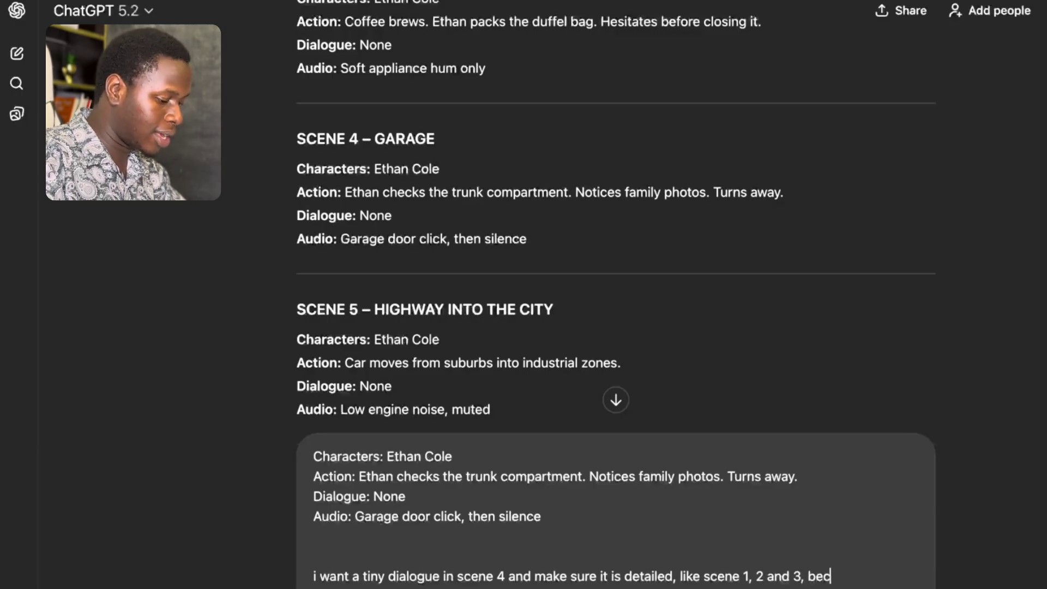
type("sing")
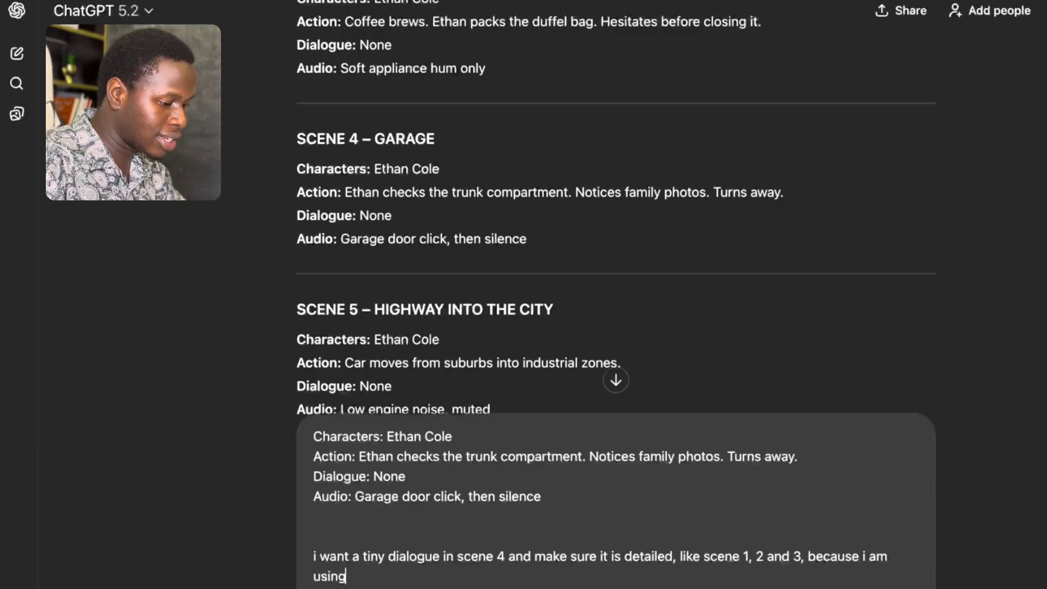
type(" google veo3 scene builder....i want everything align")
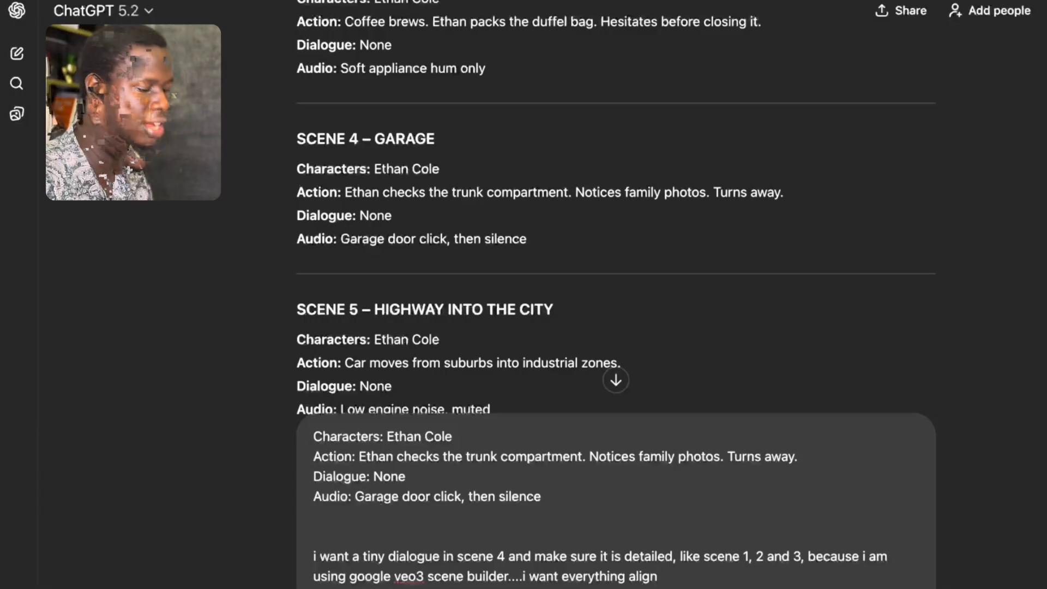
key("Return")
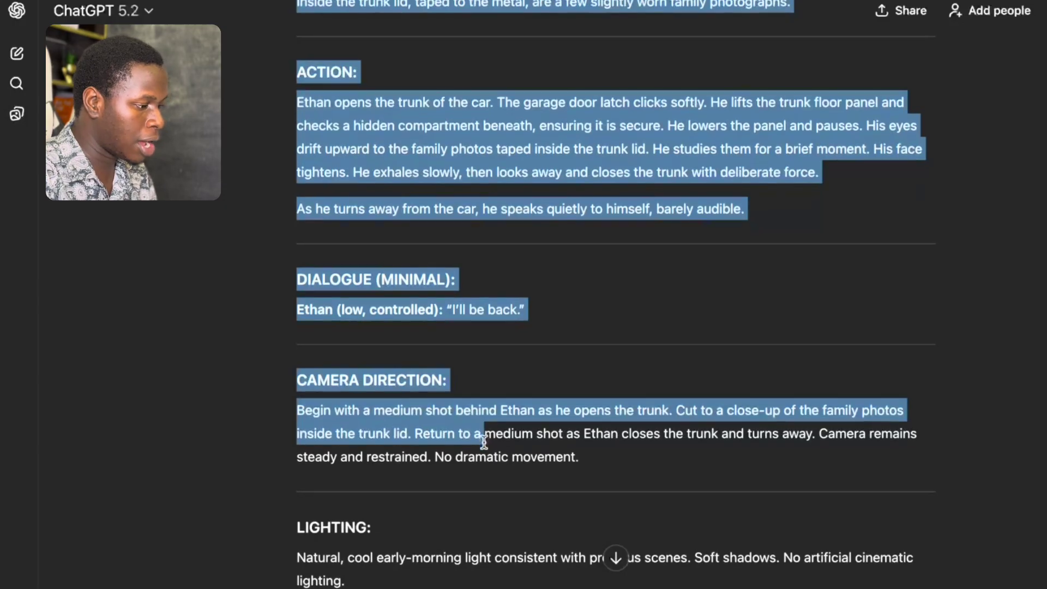
Copy the detailed Scene 4 garage prompt in ChatGPT from Video Style through Mood / Emotion
left_click_drag(483, 442, 754, 435)
scroll(593, 463, "down", 3)
scroll(474, 458, "down", 4)
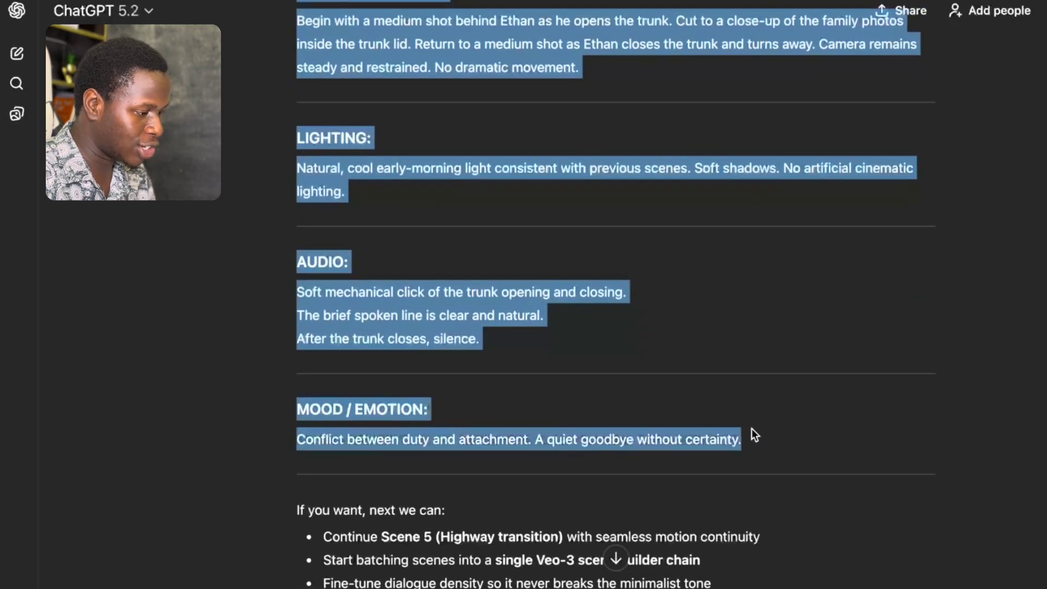
right_click(375, 309)
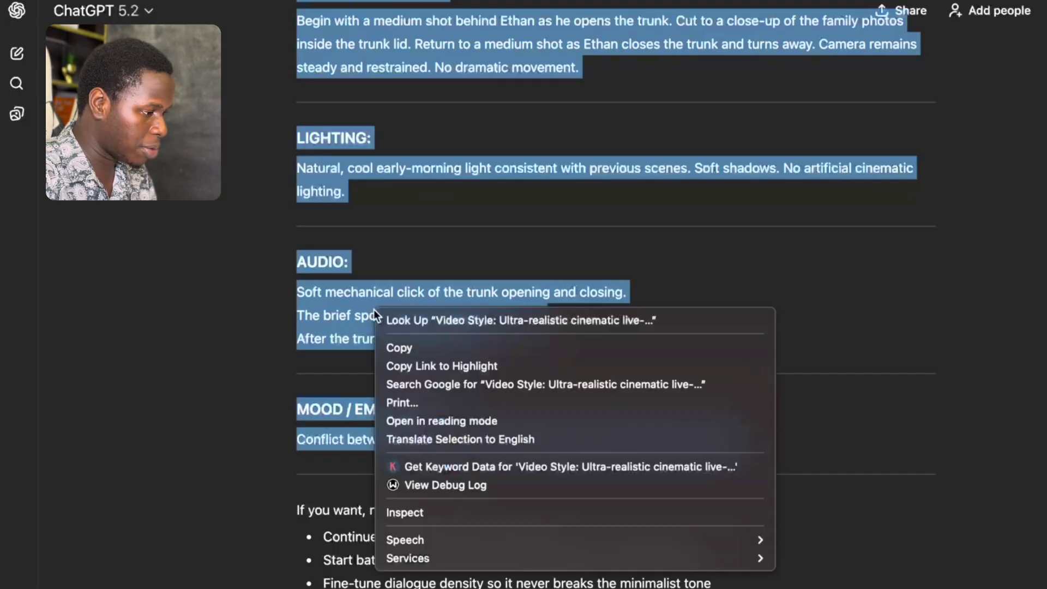
left_click(392, 347)
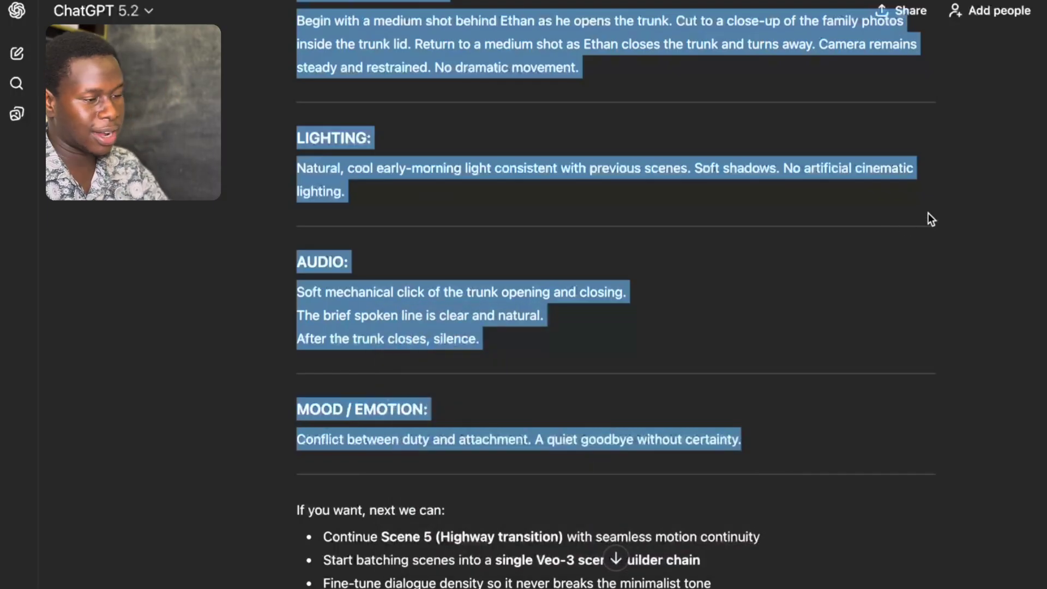
Switch to Flow's Scenebuilder in the other Chrome profile and play the timeline from the start into the Scene 3 kitchen clip
left_click(1025, 3)
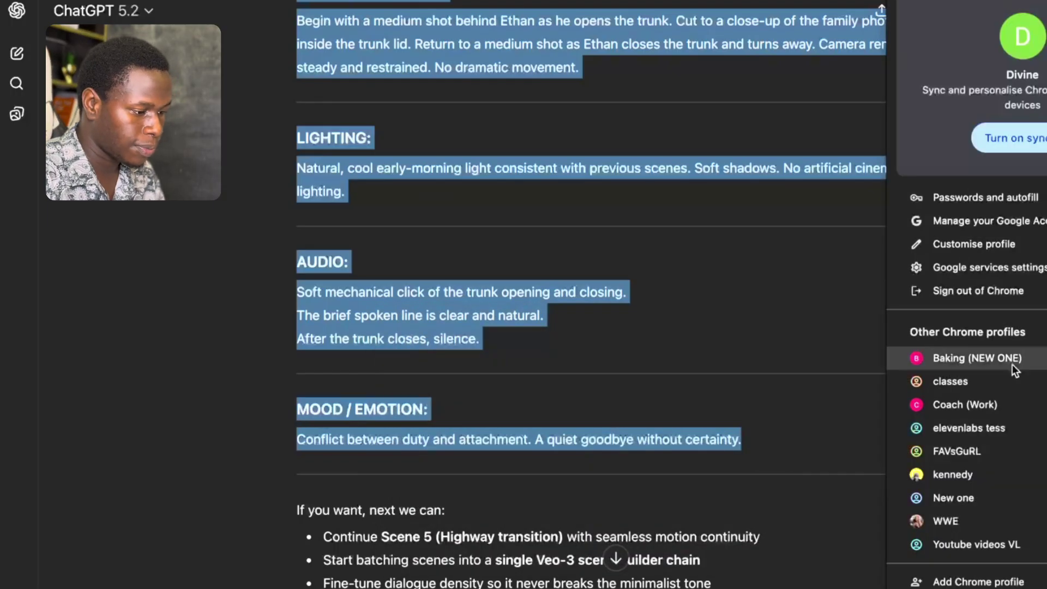
left_click(949, 473)
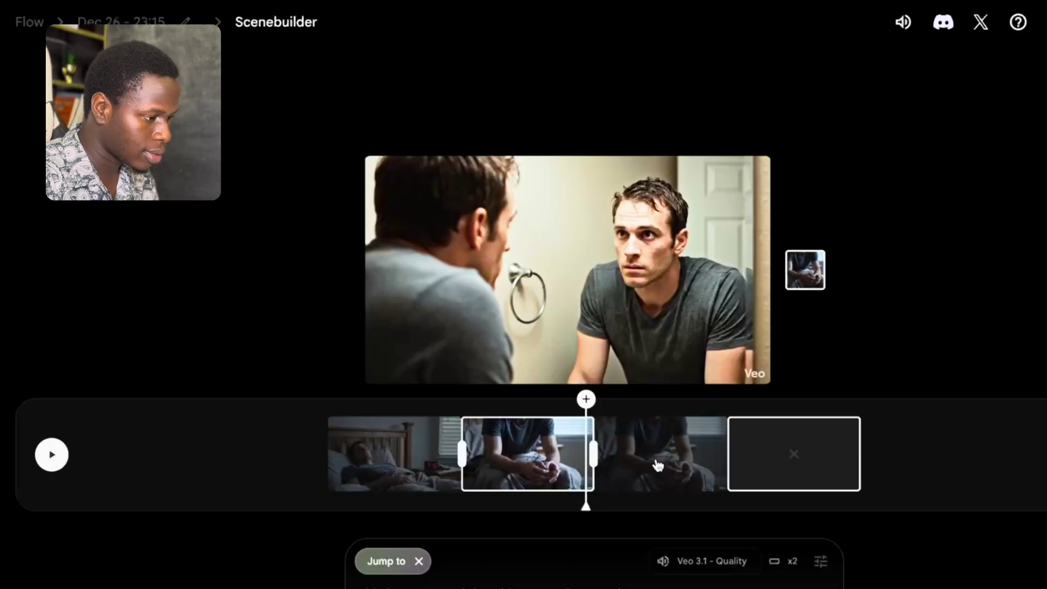
left_click_drag(582, 500, 374, 510)
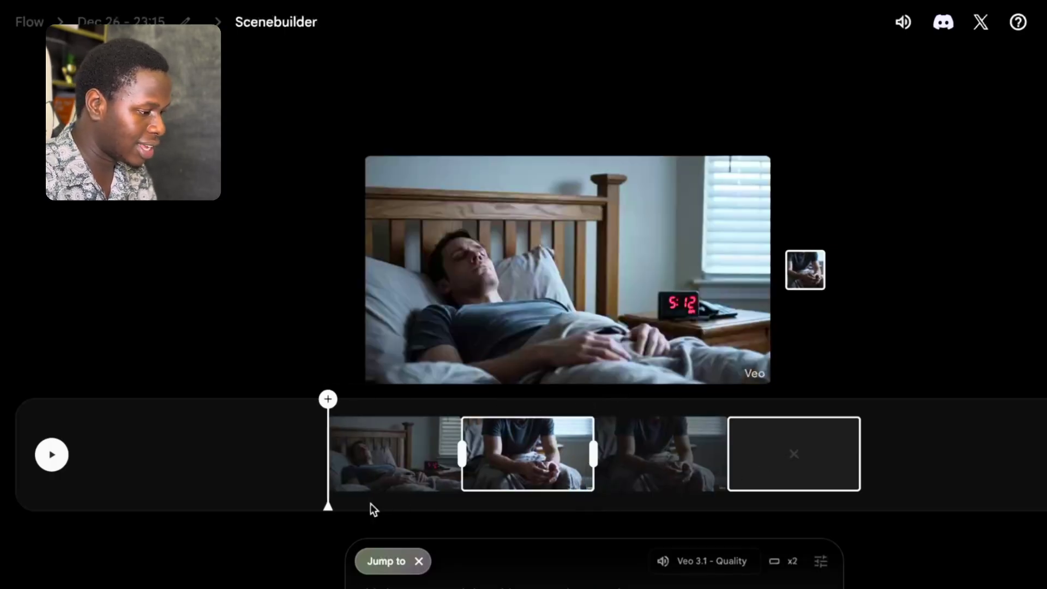
left_click(52, 456)
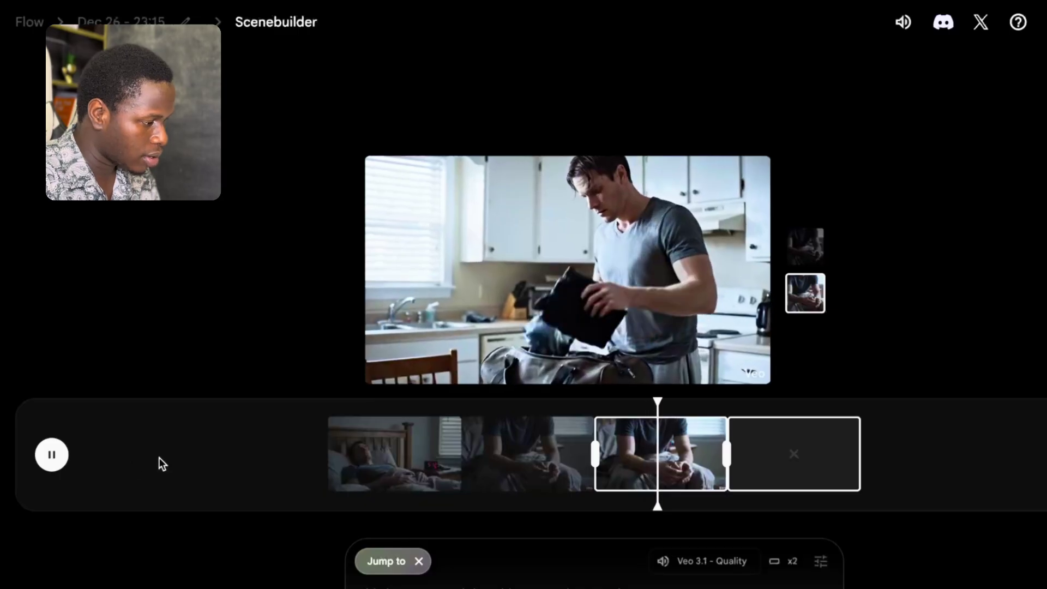
left_click(52, 454)
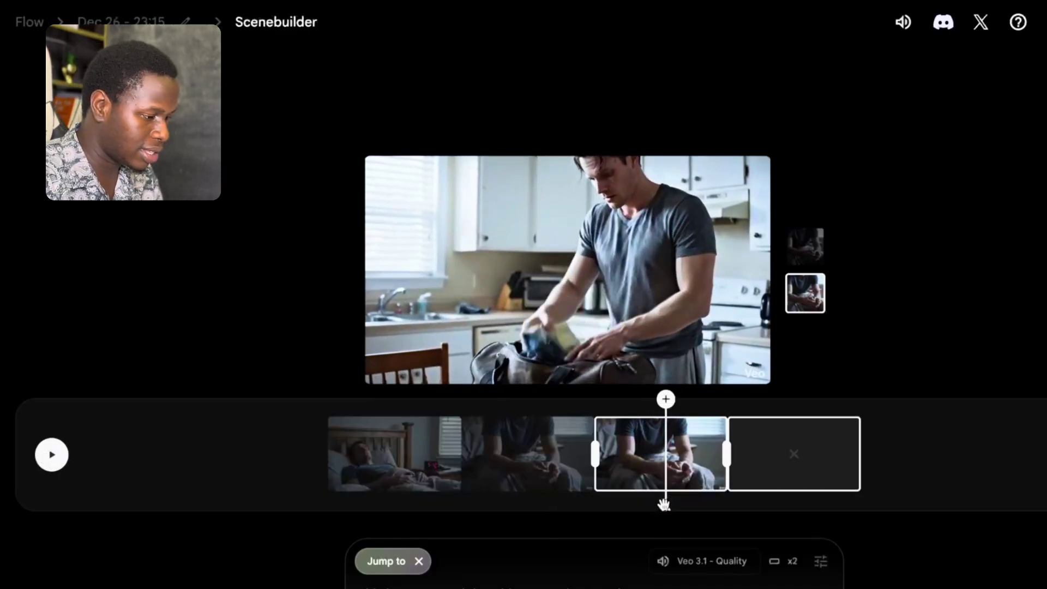
Trim the opening bedroom footage off the Scene 3 clip so it starts on the coffee maker, and replay the timeline from the beginning
left_click_drag(664, 504, 613, 507)
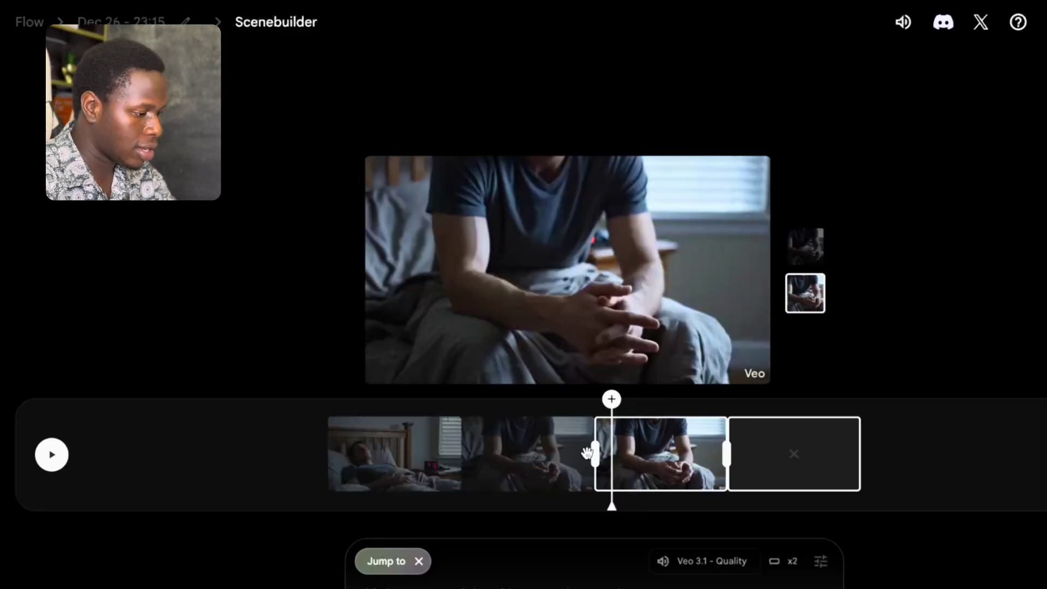
left_click_drag(594, 455, 624, 464)
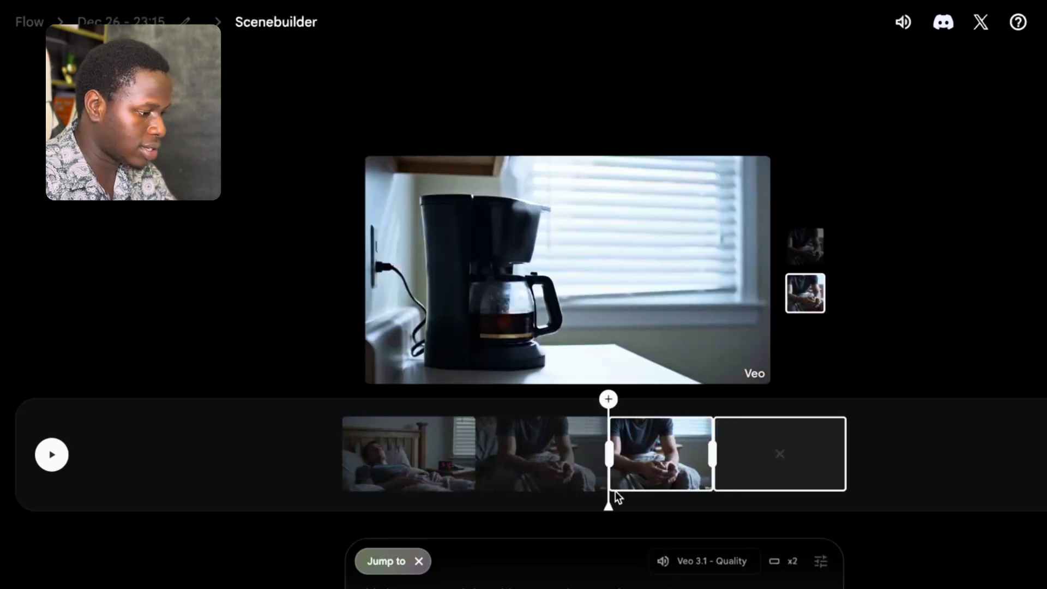
left_click_drag(610, 503, 593, 473)
key("space")
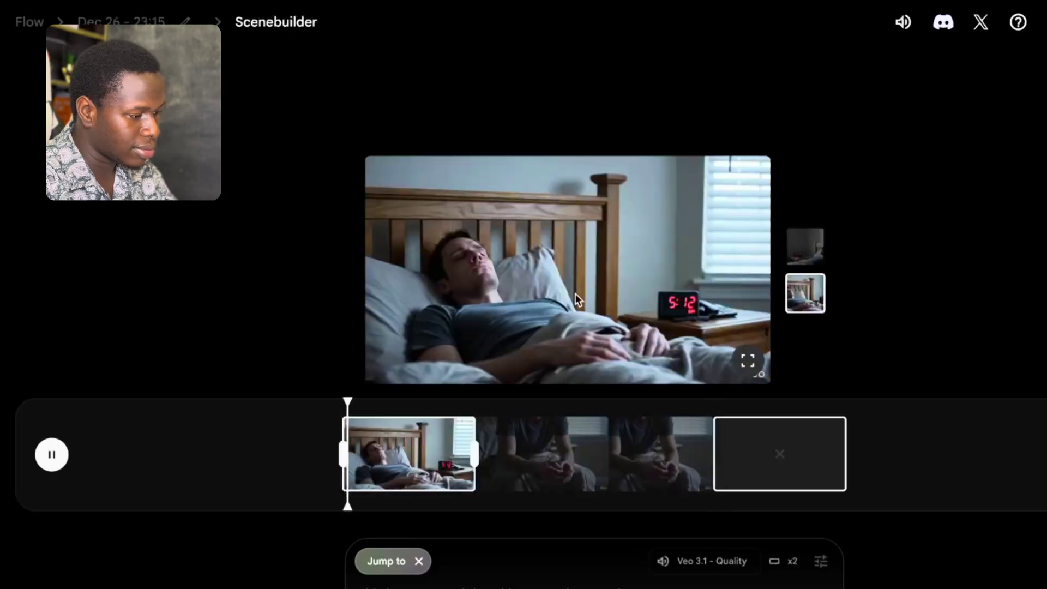
key("space")
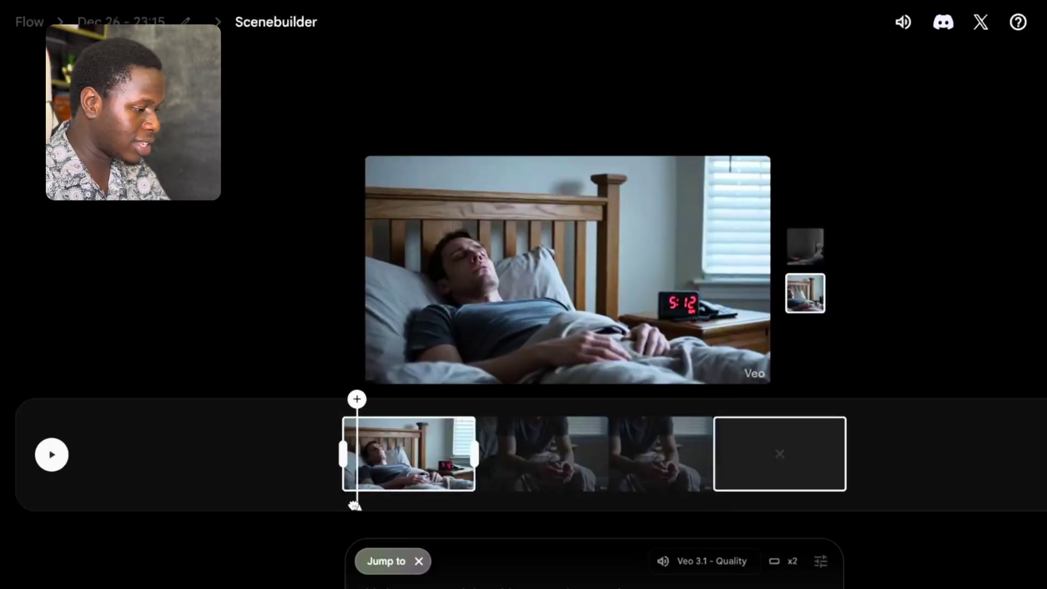
left_click(337, 507)
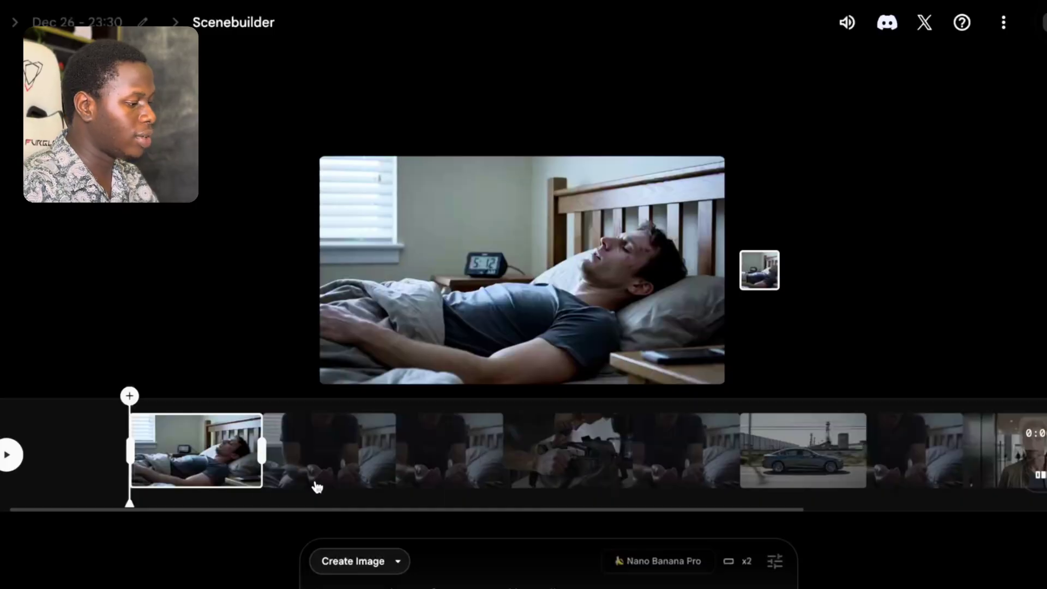
Look through the full clip sequence on the timeline of the Dec 26 - 23:30 Scenebuilder project
scroll(241, 503, "right", 10)
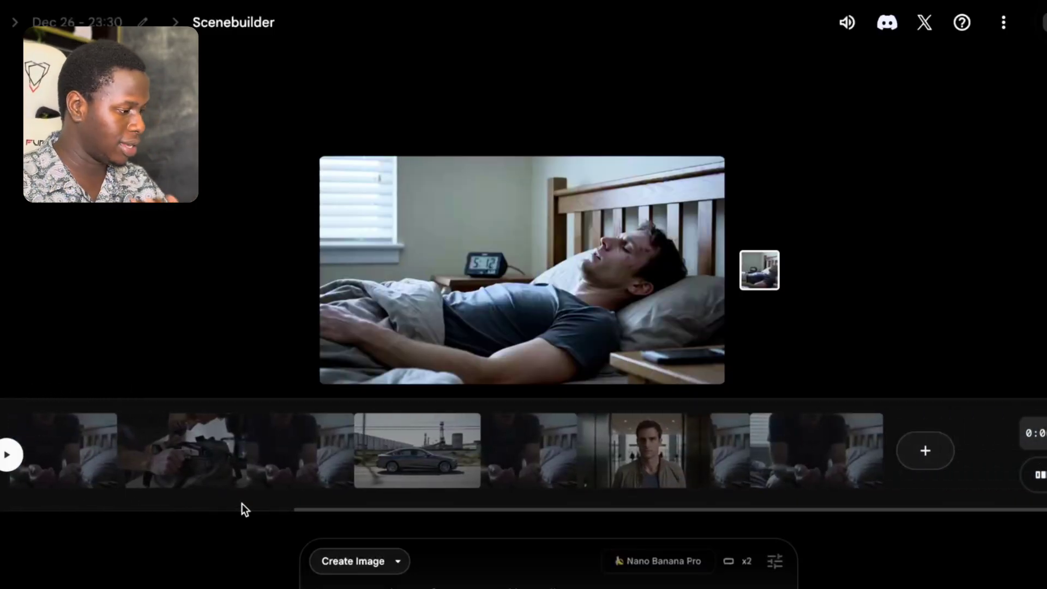
scroll(241, 503, "left", 10)
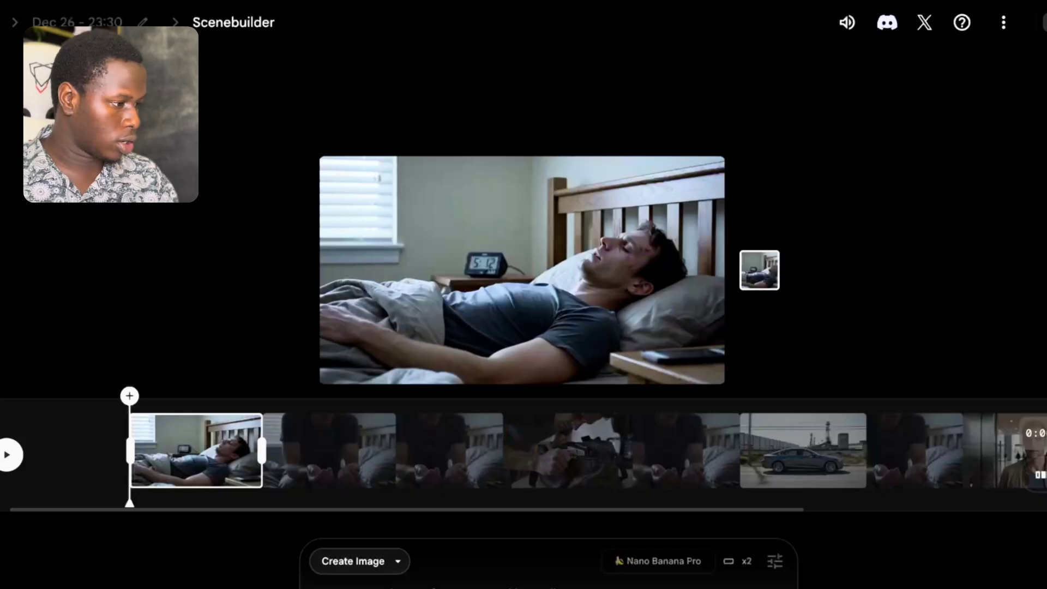
scroll(642, 431, "right", 5)
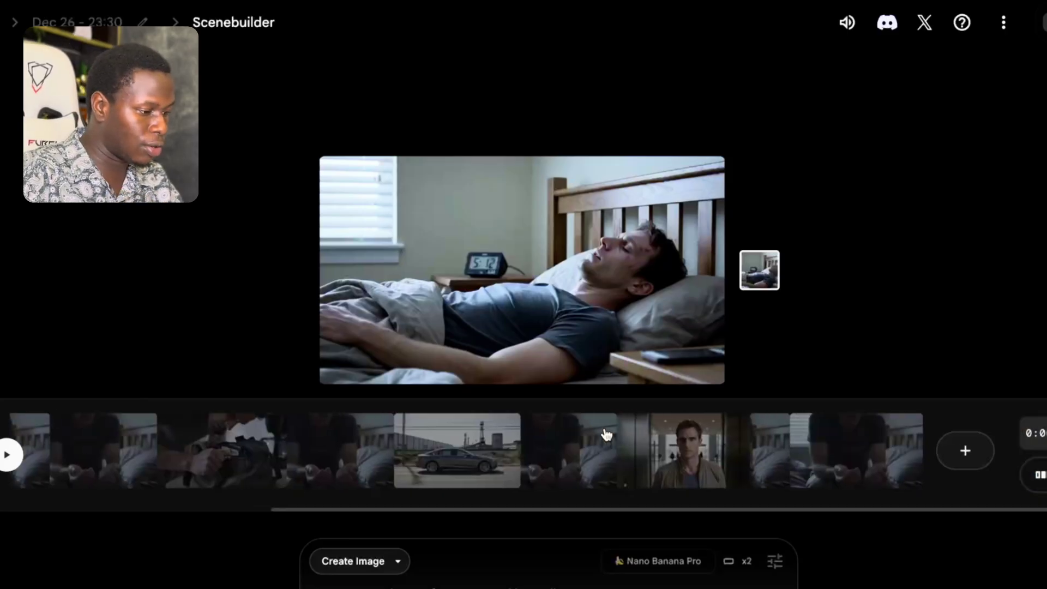
scroll(603, 433, "left", 8)
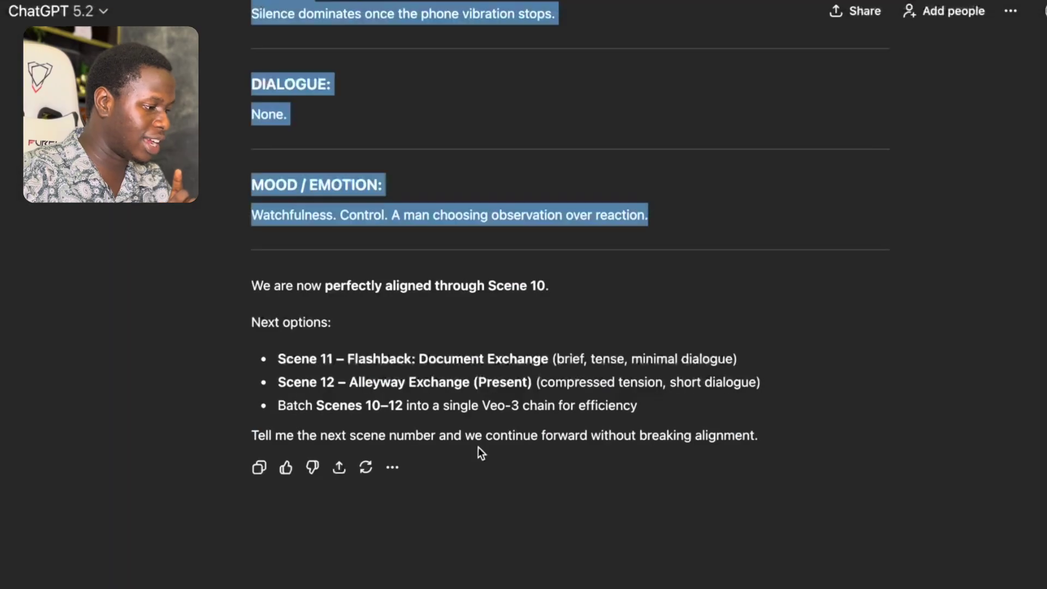
Switch to ChatGPT and review the detailed scene prompts from Scene 10 back to Scene 7
left_click(483, 355)
scroll(478, 313, "up", 20)
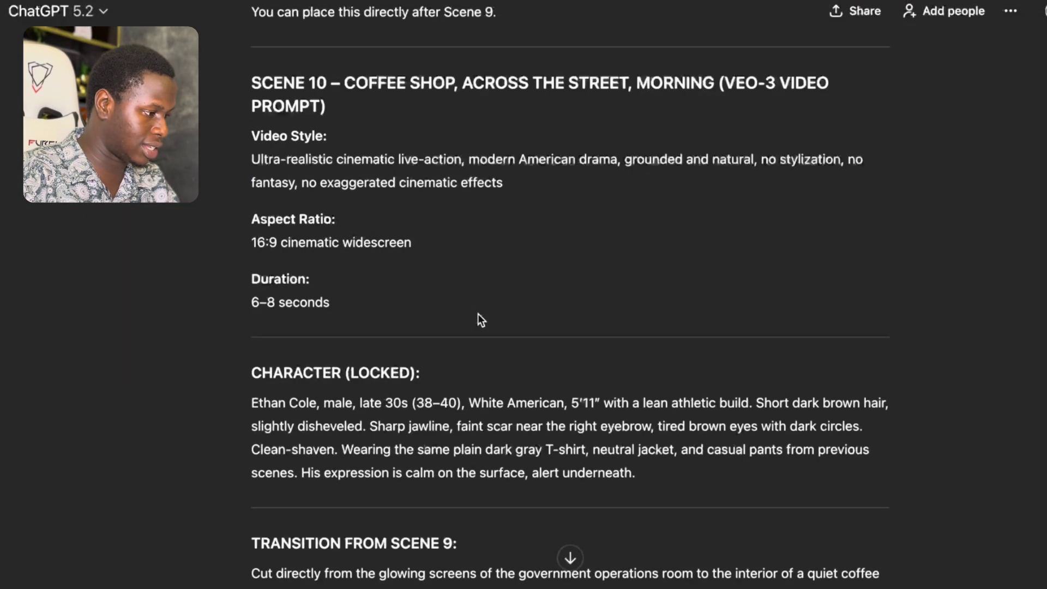
scroll(478, 313, "up", 20)
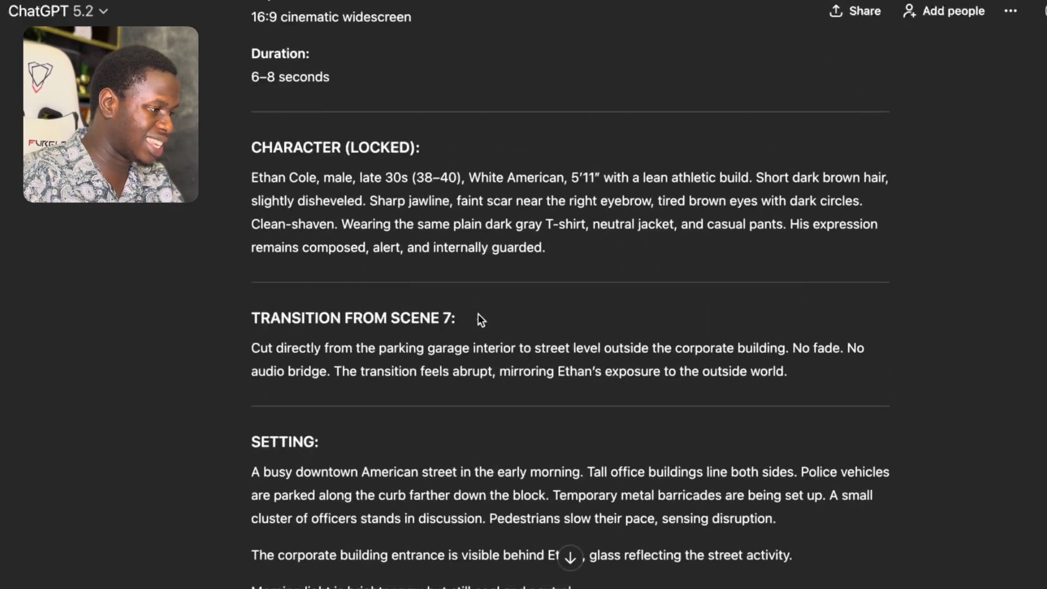
scroll(477, 313, "up", 12)
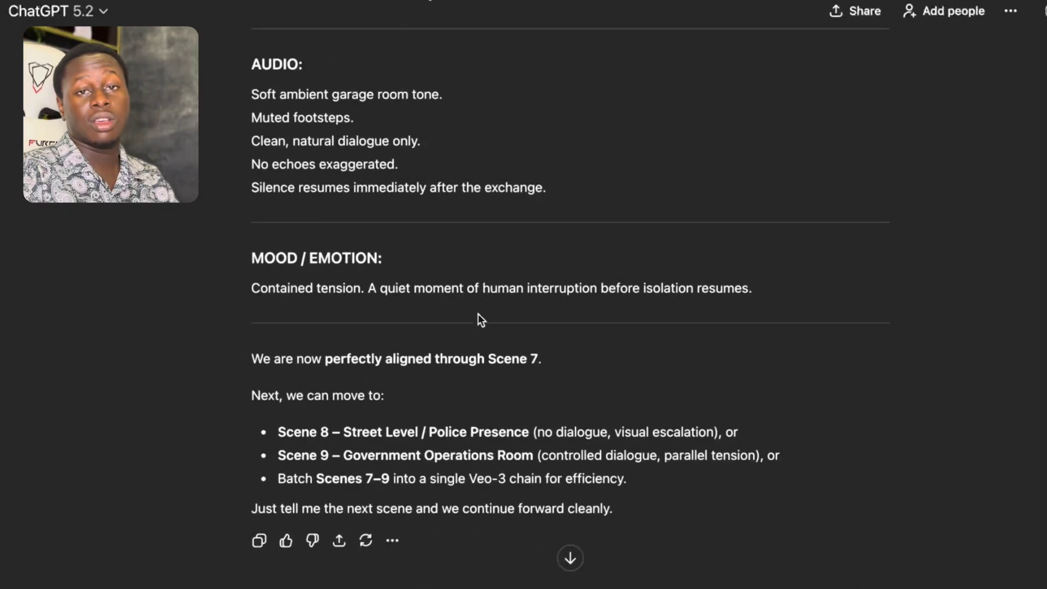